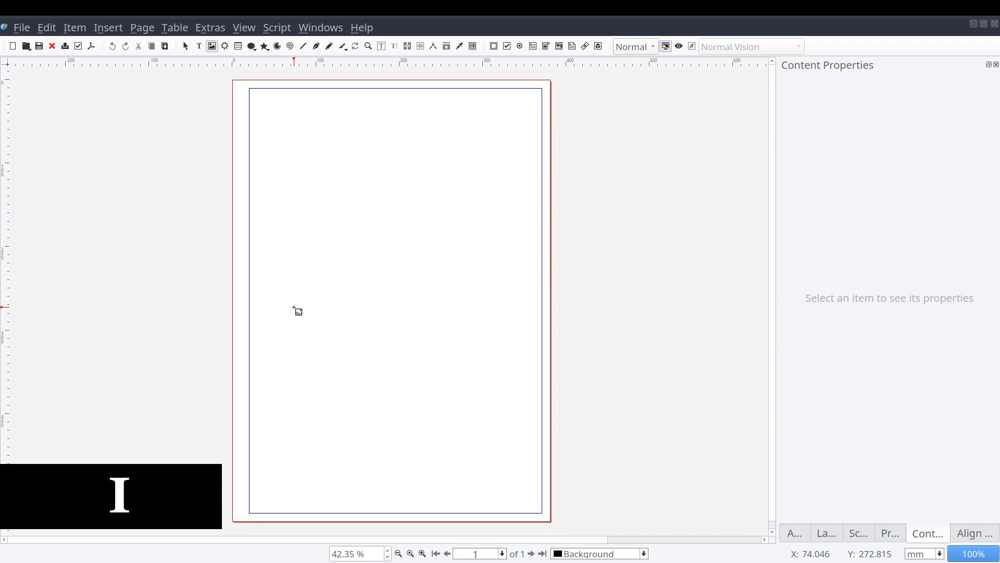
- Create an image frame filling the page margins and load align_Screenshot.png into it
{"action": "double_click", "coordinate": [294, 308]}
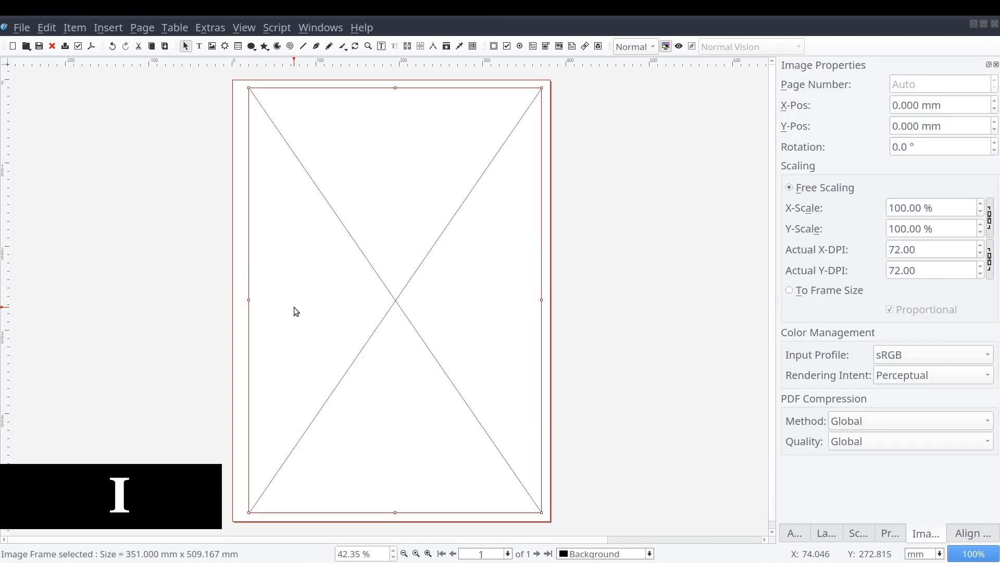
{"action": "right_click", "coordinate": [396, 128]}
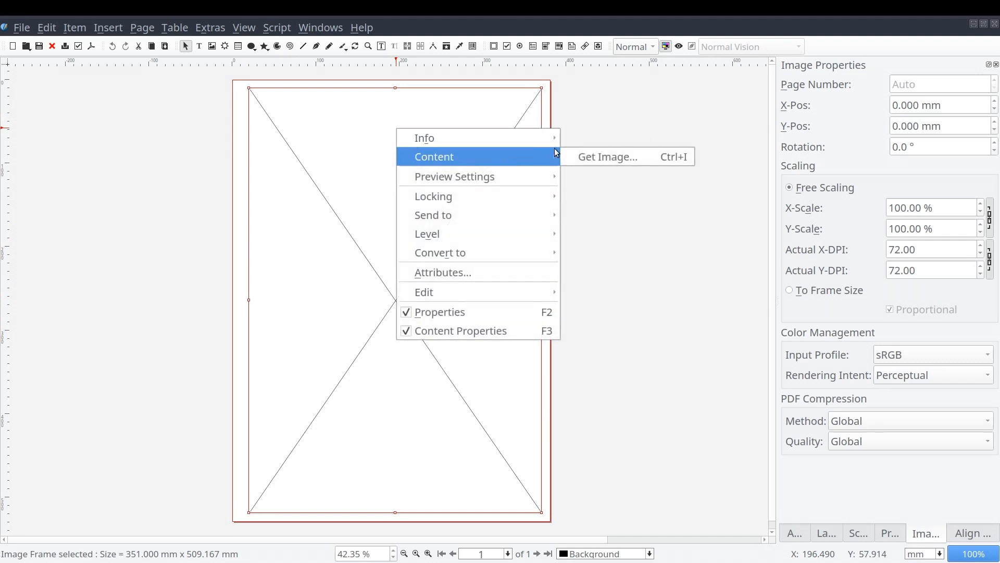
{"action": "left_click", "coordinate": [581, 154]}
{"action": "left_click", "coordinate": [458, 256]}
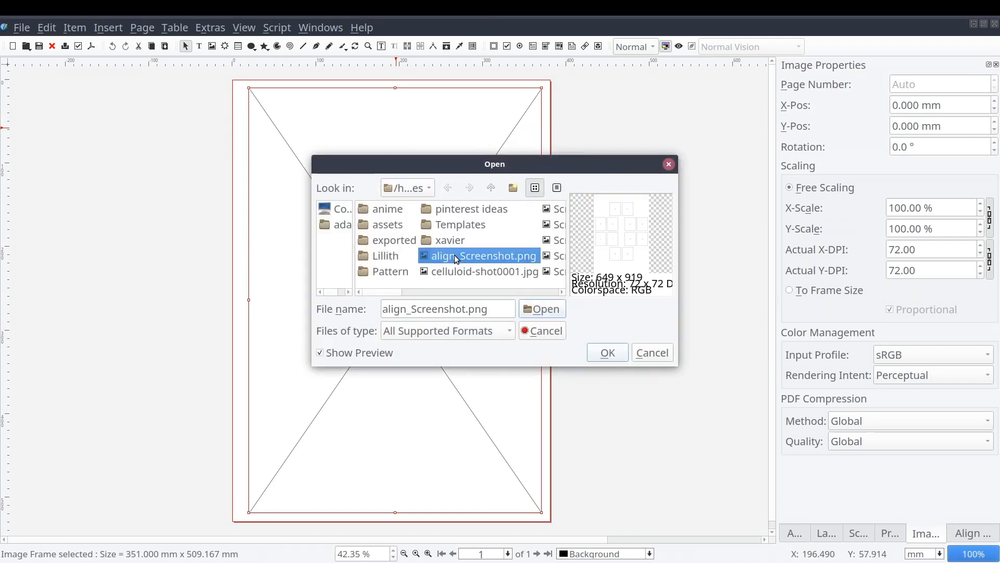
{"action": "left_click", "coordinate": [607, 353]}
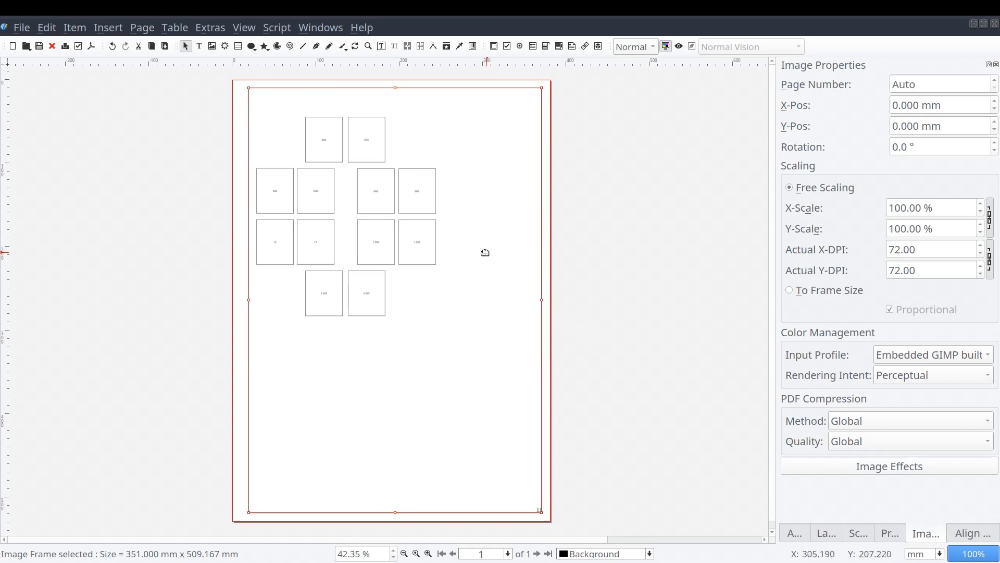
- Scale the image inside the frame to 153% in both X and Y, then leave content editing
{"action": "double_click", "coordinate": [390, 230]}
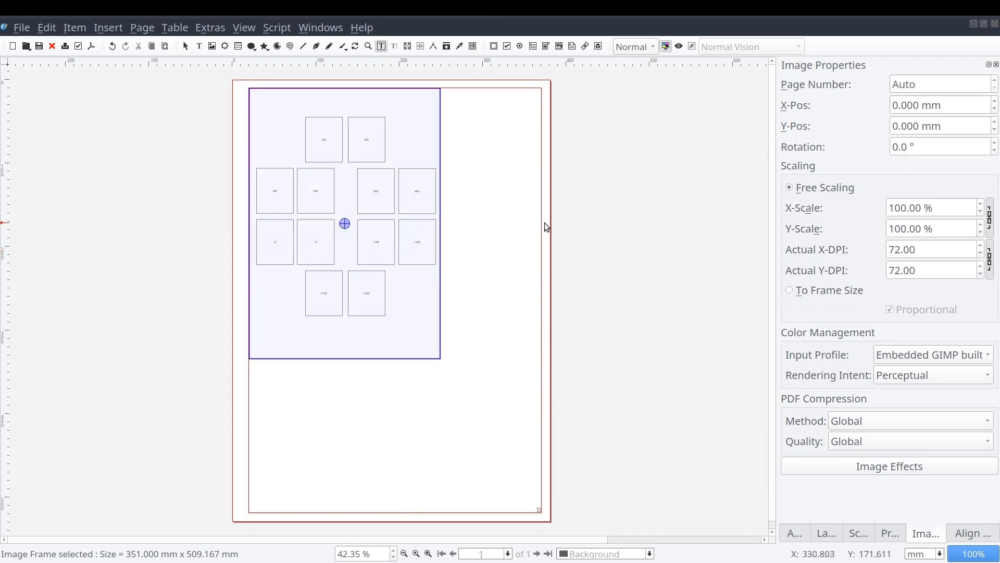
{"action": "scroll", "coordinate": [908, 208], "scroll_direction": "up", "scroll_amount": 20}
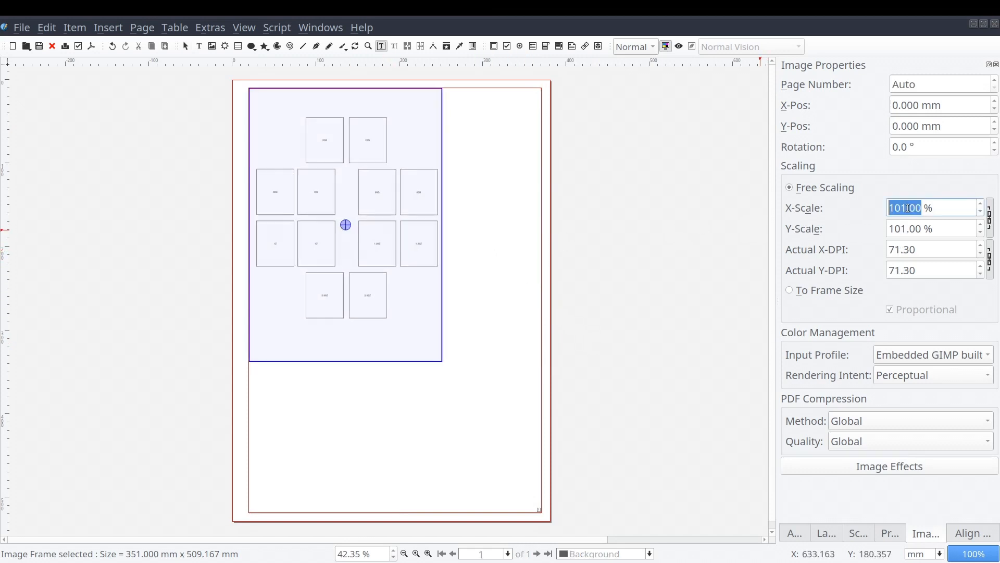
{"action": "scroll", "coordinate": [907, 207], "scroll_direction": "up", "scroll_amount": 20}
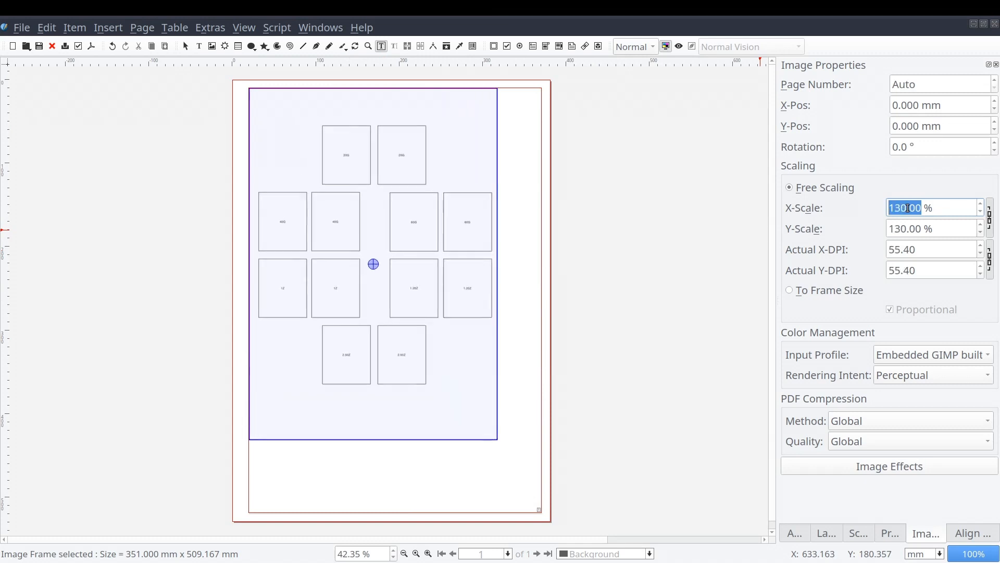
{"action": "scroll", "coordinate": [904, 206], "scroll_direction": "up", "scroll_amount": 5}
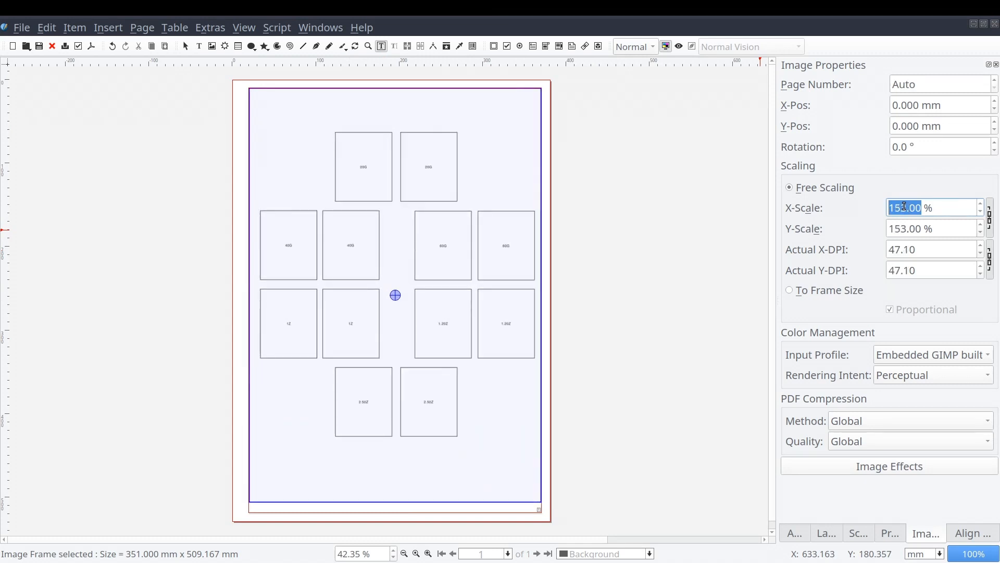
{"action": "left_click", "coordinate": [594, 140]}
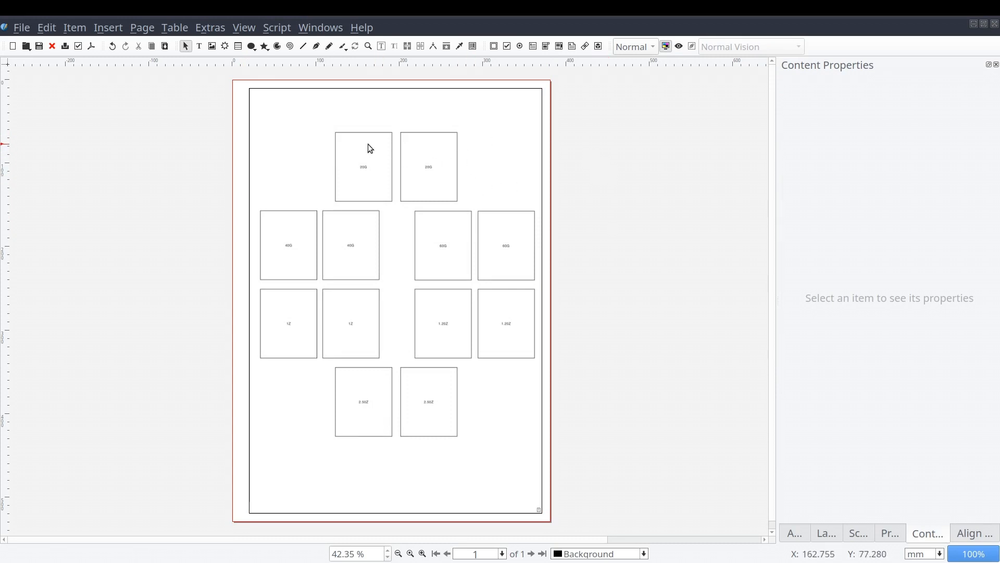
- Examine the arrangement, spacing and labels of the boxes in the reference image
{"action": "scroll", "coordinate": [365, 148], "scroll_direction": "up", "scroll_amount": 2}
{"action": "scroll", "coordinate": [615, 185], "scroll_direction": "up", "scroll_amount": 2}
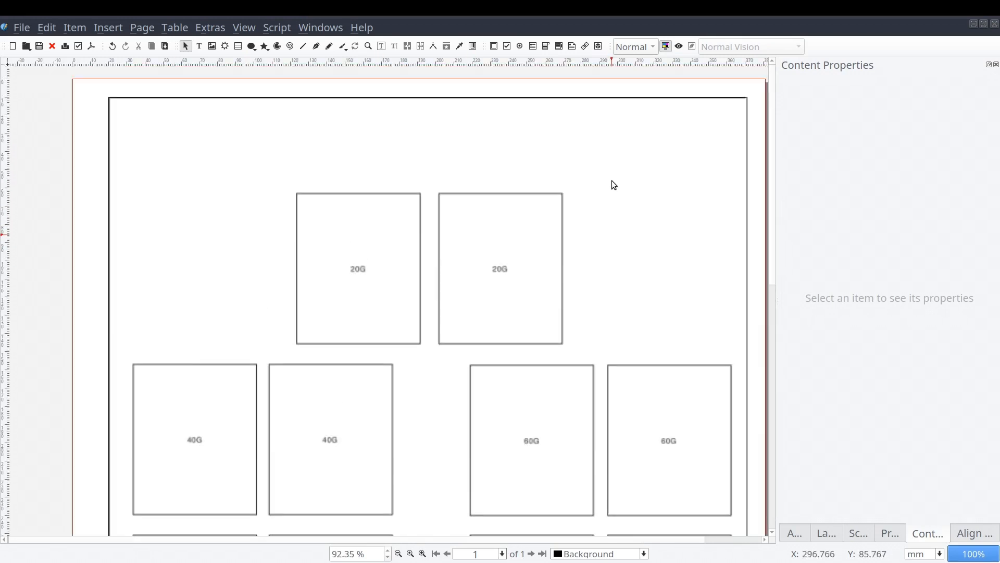
{"action": "left_click_drag", "start_coordinate": [396, 542], "coordinate": [424, 540]}
{"action": "scroll", "coordinate": [428, 274], "scroll_direction": "down", "scroll_amount": 5}
{"action": "scroll", "coordinate": [429, 274], "scroll_direction": "down", "scroll_amount": 12}
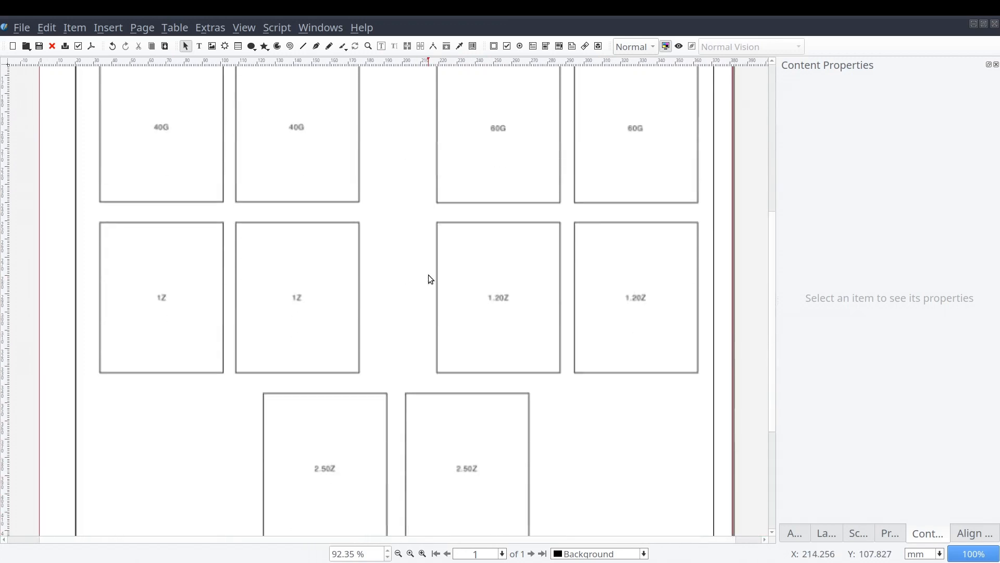
{"action": "scroll", "coordinate": [428, 273], "scroll_direction": "up", "scroll_amount": 4}
{"action": "scroll", "coordinate": [428, 273], "scroll_direction": "up", "scroll_amount": 19}
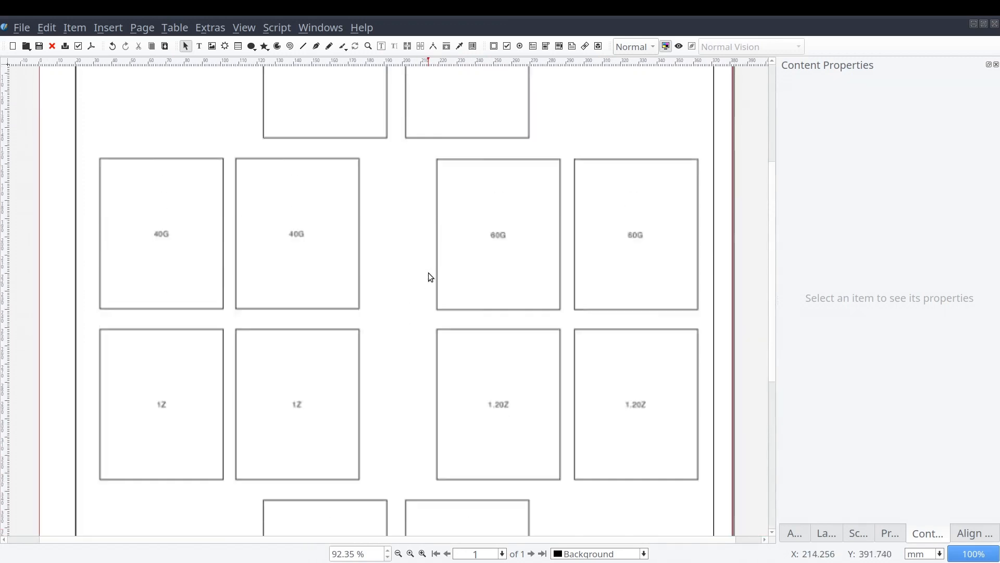
{"action": "scroll", "coordinate": [328, 232], "scroll_direction": "down", "scroll_amount": 1}
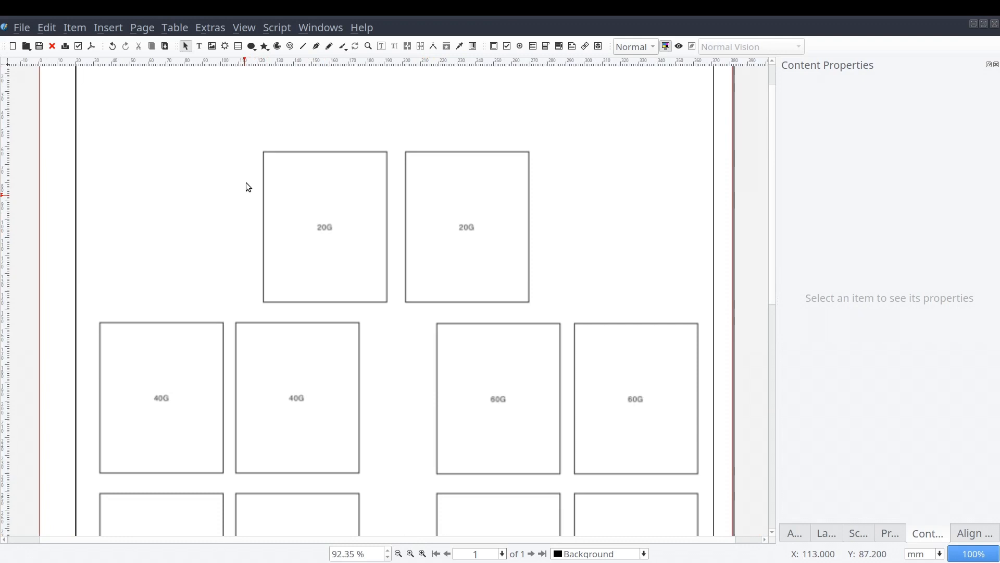
- Insert a default rectangle shape of about 35.3 × 35.3 mm and move it just outside the left 20G box's upper corner
{"action": "left_click", "coordinate": [254, 47]}
{"action": "mouse_move", "coordinate": [323, 62]}
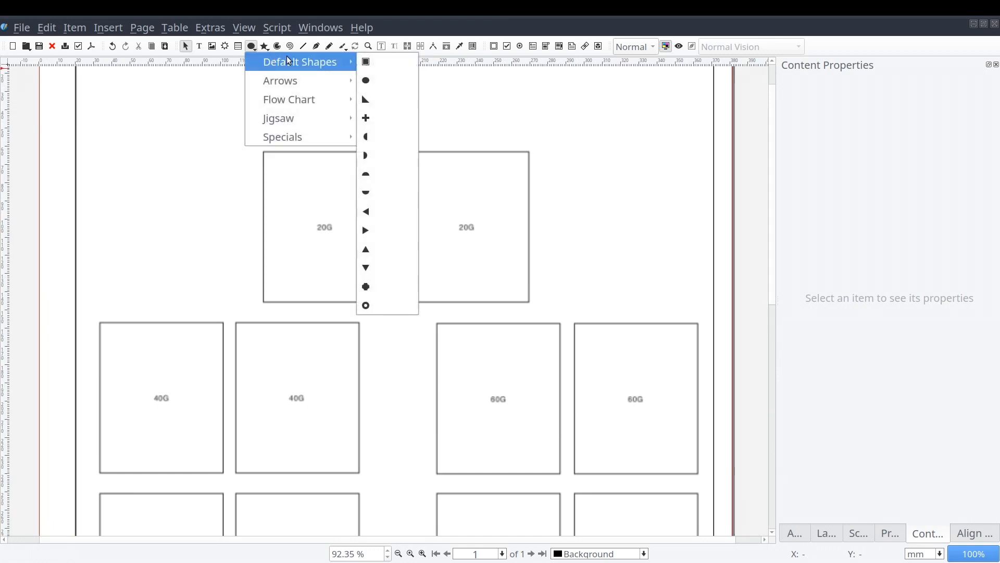
{"action": "left_click", "coordinate": [364, 62]}
{"action": "left_click", "coordinate": [254, 129]}
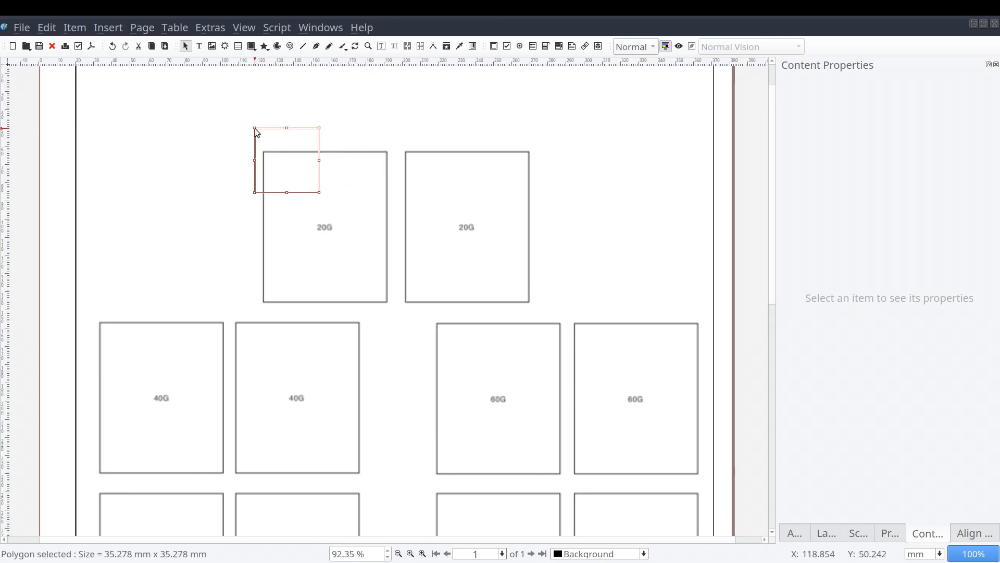
{"action": "left_click_drag", "start_coordinate": [258, 130], "coordinate": [211, 127]}
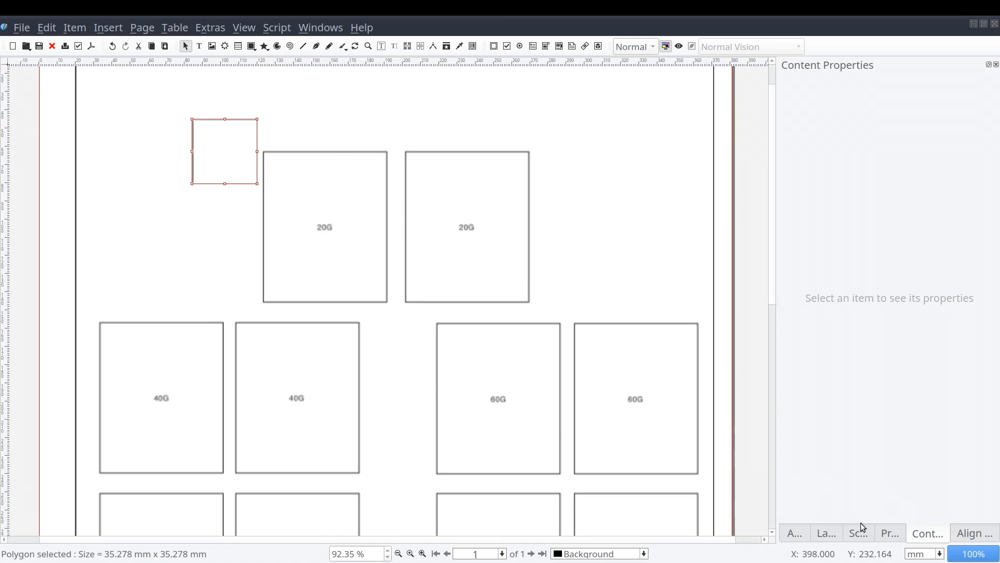
- Add a new layer above Background and name it Layout
{"action": "left_click", "coordinate": [838, 533]}
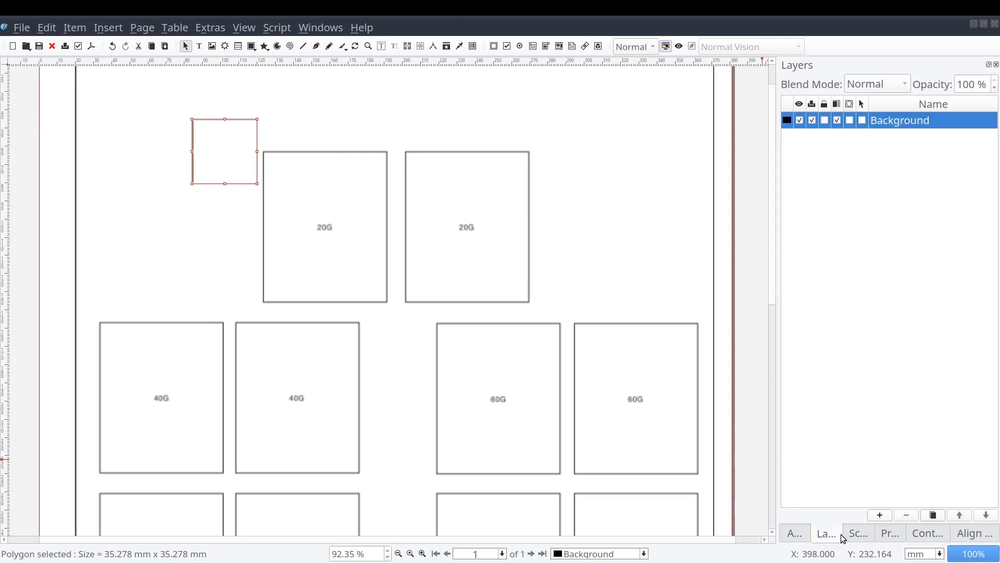
{"action": "left_click", "coordinate": [886, 535]}
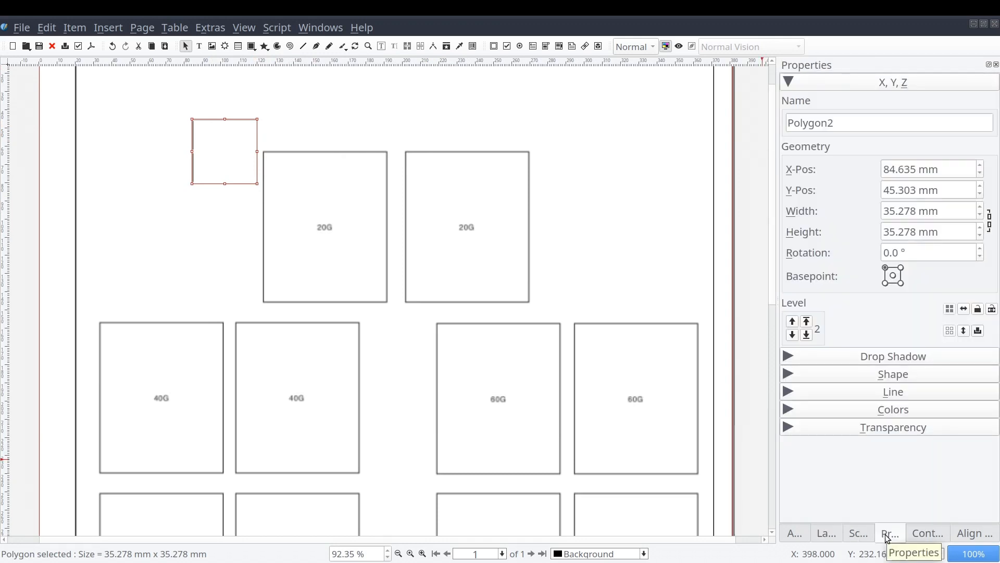
{"action": "left_click", "coordinate": [829, 533]}
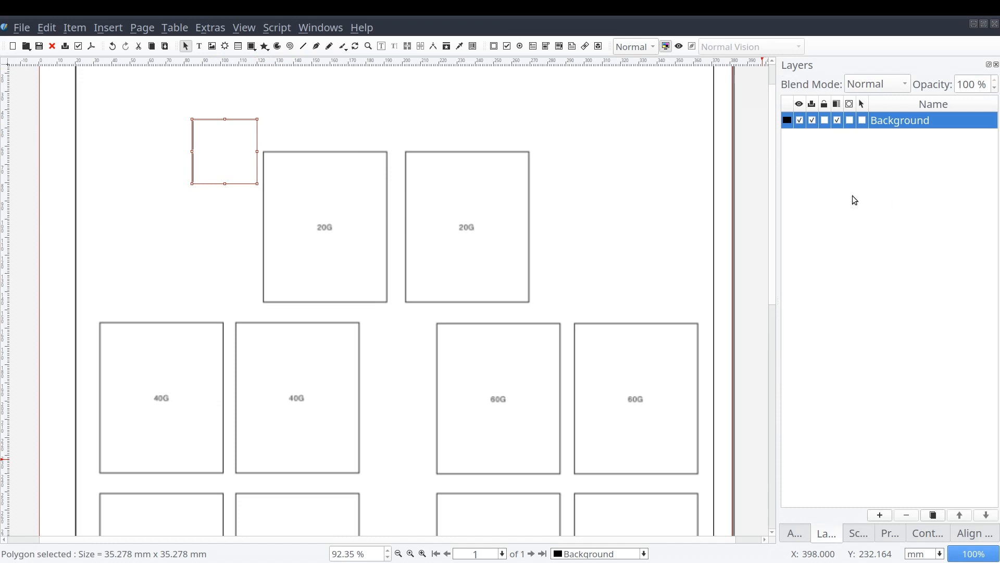
{"action": "left_click", "coordinate": [880, 515]}
{"action": "double_click", "coordinate": [924, 121]}
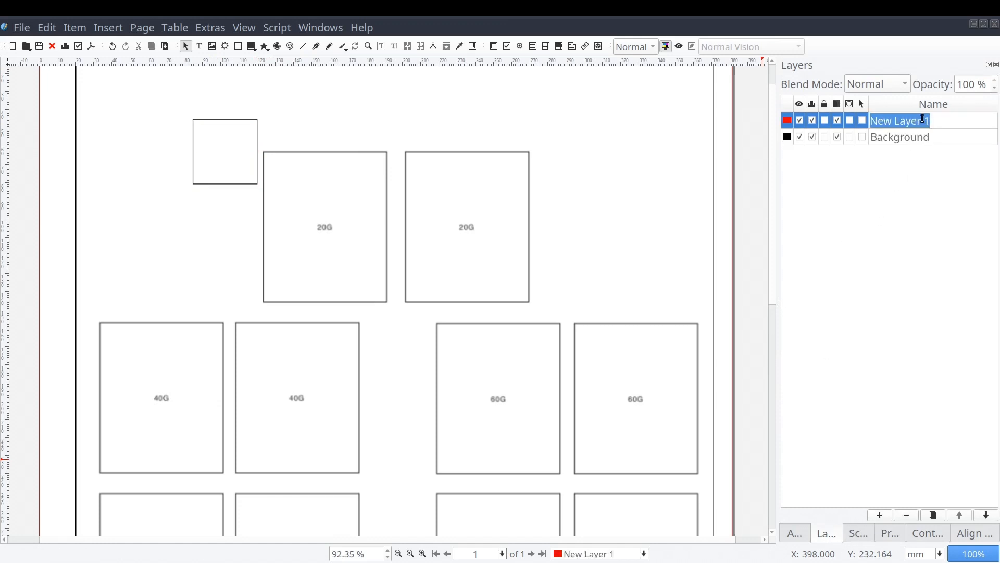
{"action": "type", "text": "S"}
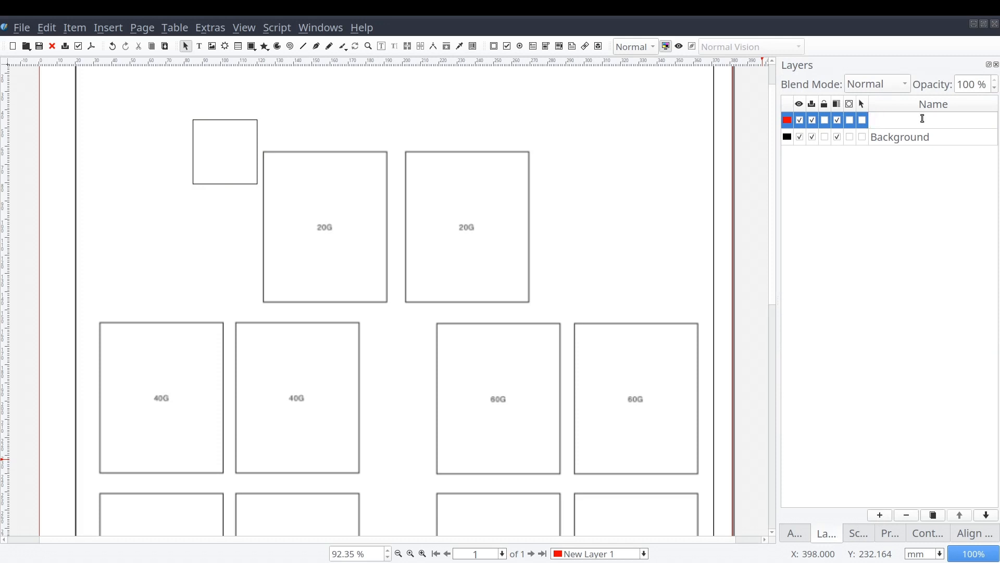
- Rename the Background layer as Background Image
{"action": "left_click", "coordinate": [936, 137]}
{"action": "left_click", "coordinate": [935, 138]}
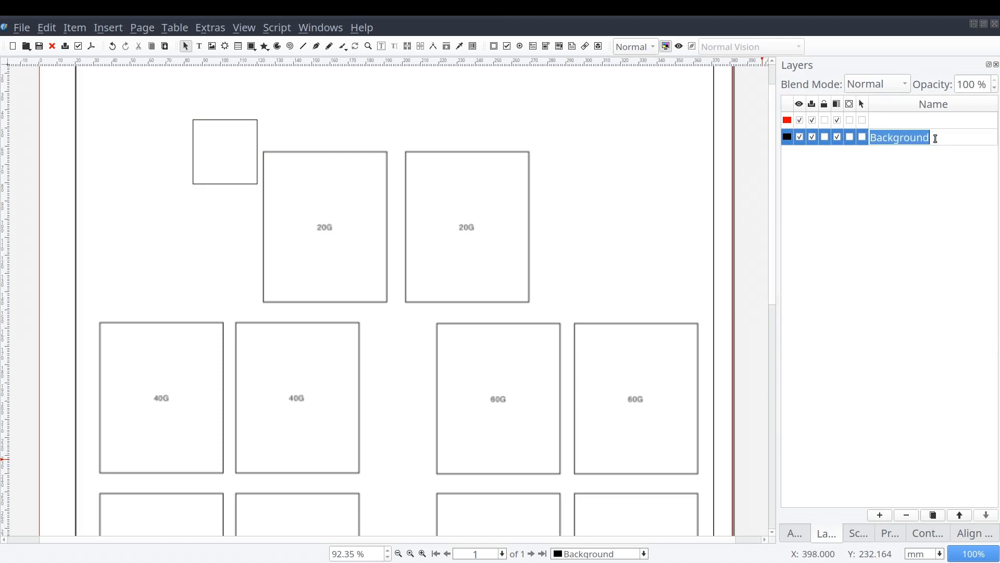
{"action": "left_click", "coordinate": [935, 139]}
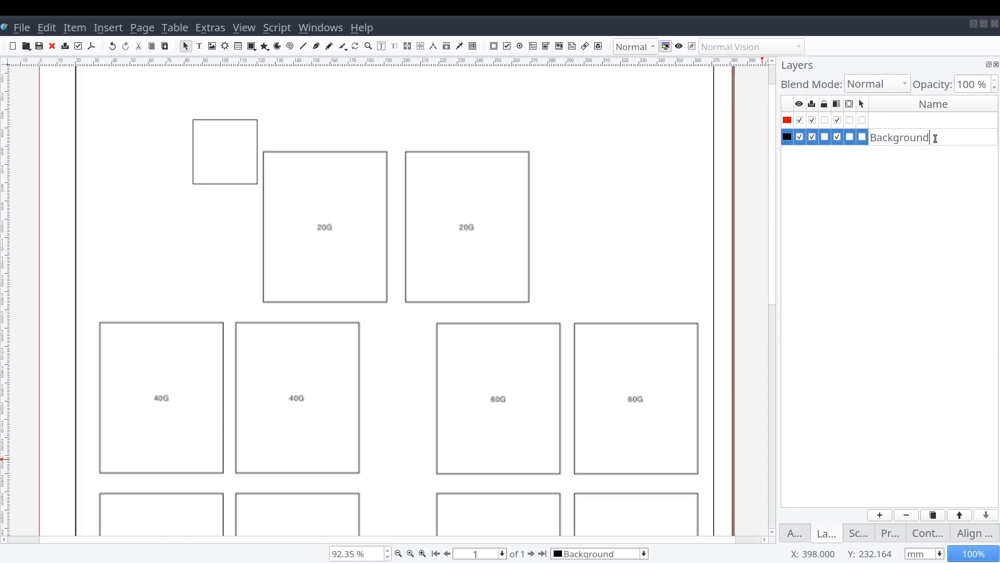
{"action": "type", "text": "Image"}
{"action": "key", "text": "Return"}
- Send the small square beside the left 20G box to the Layout layer
{"action": "left_click", "coordinate": [208, 167]}
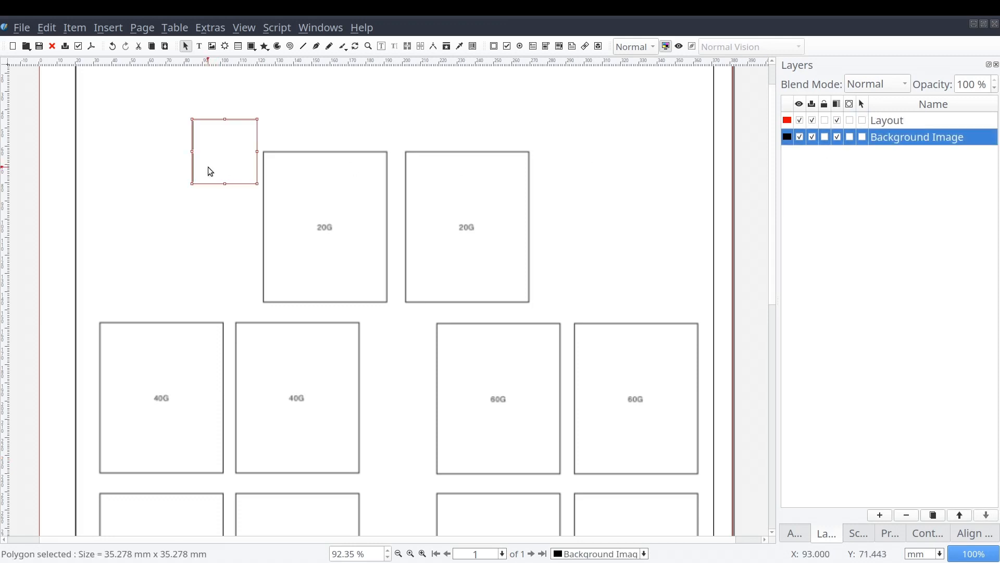
{"action": "right_click", "coordinate": [208, 166]}
{"action": "mouse_move", "coordinate": [348, 213]}
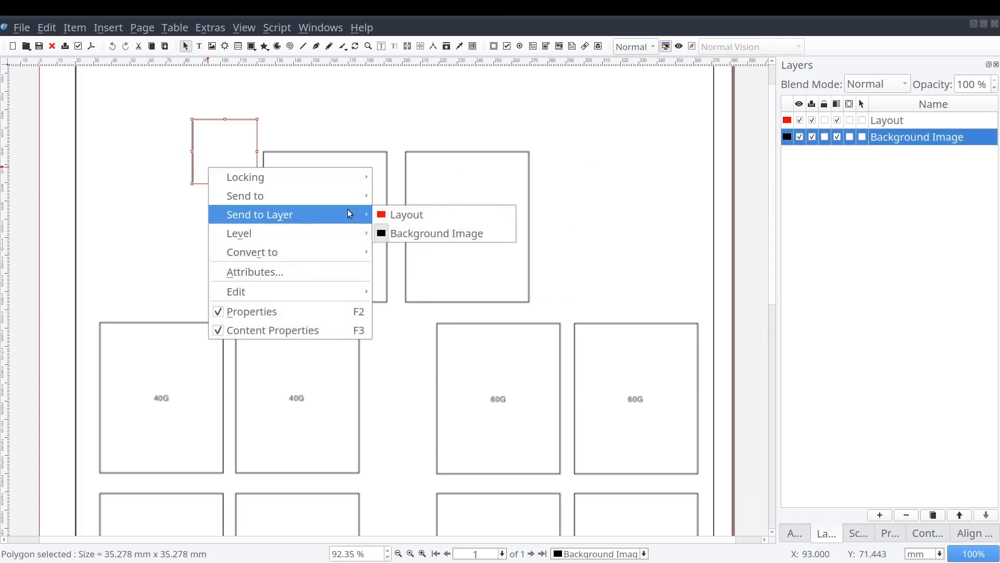
{"action": "left_click", "coordinate": [436, 214]}
- Make Layout the active layer and exclude the Background Image layer from printing
{"action": "left_click", "coordinate": [901, 121]}
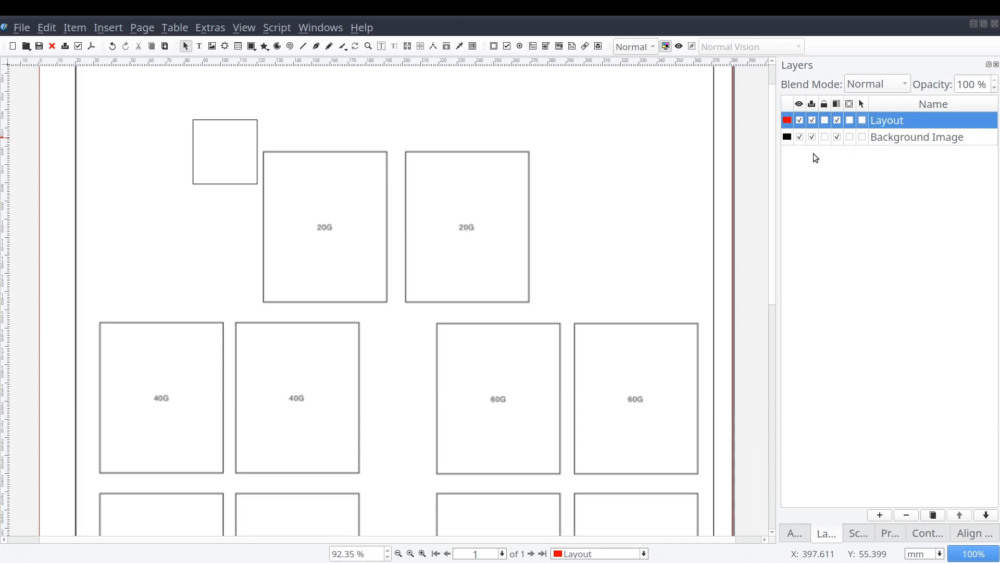
{"action": "left_click", "coordinate": [811, 138]}
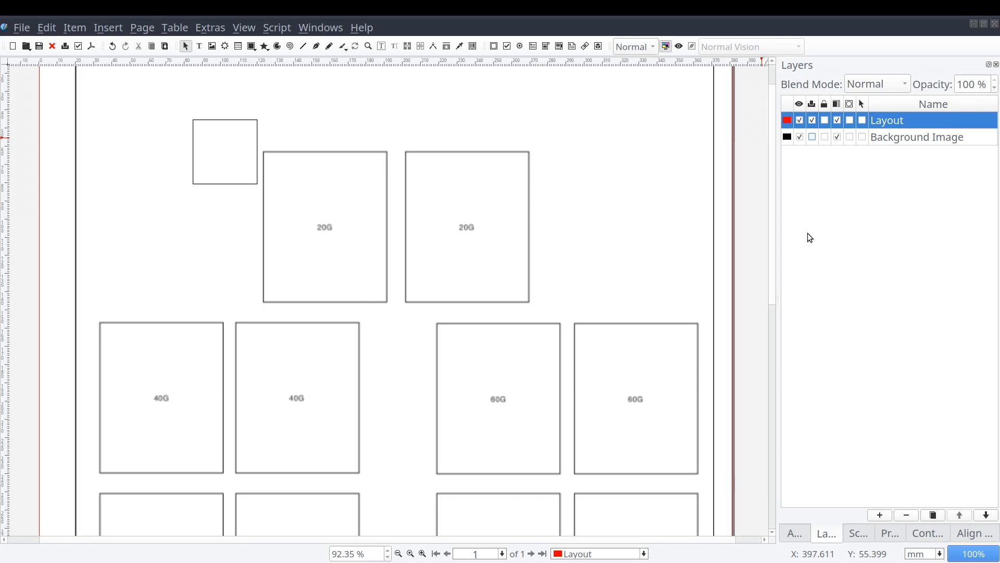
{"action": "left_click", "coordinate": [682, 47]}
- Move and stretch the square over the left 20G box to about 67.2 × 81.3 mm, nudging it into line with the outline
{"action": "left_click", "coordinate": [252, 163]}
{"action": "left_click_drag", "start_coordinate": [215, 161], "coordinate": [385, 301]}
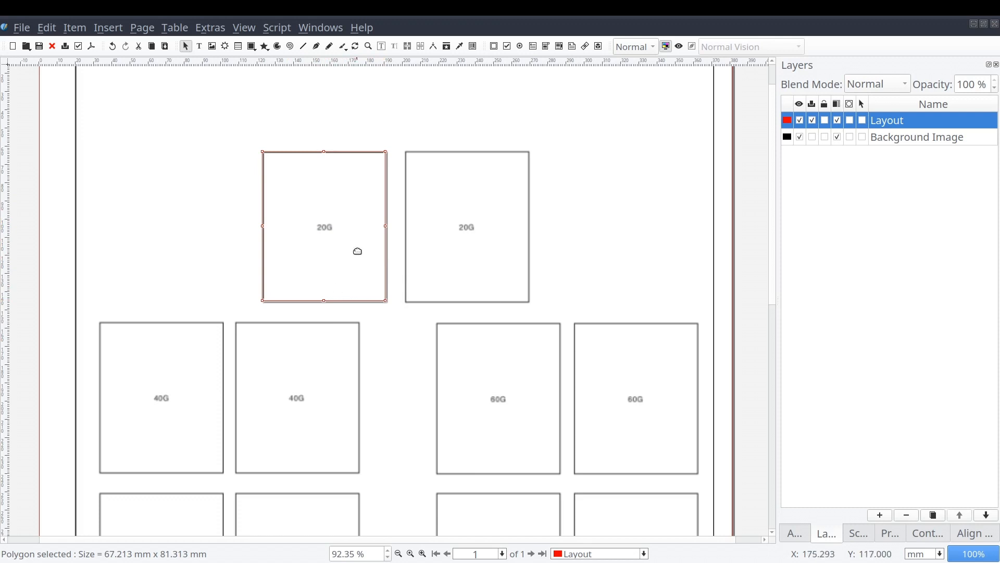
{"action": "scroll", "coordinate": [396, 212], "scroll_direction": "up", "scroll_amount": 3}
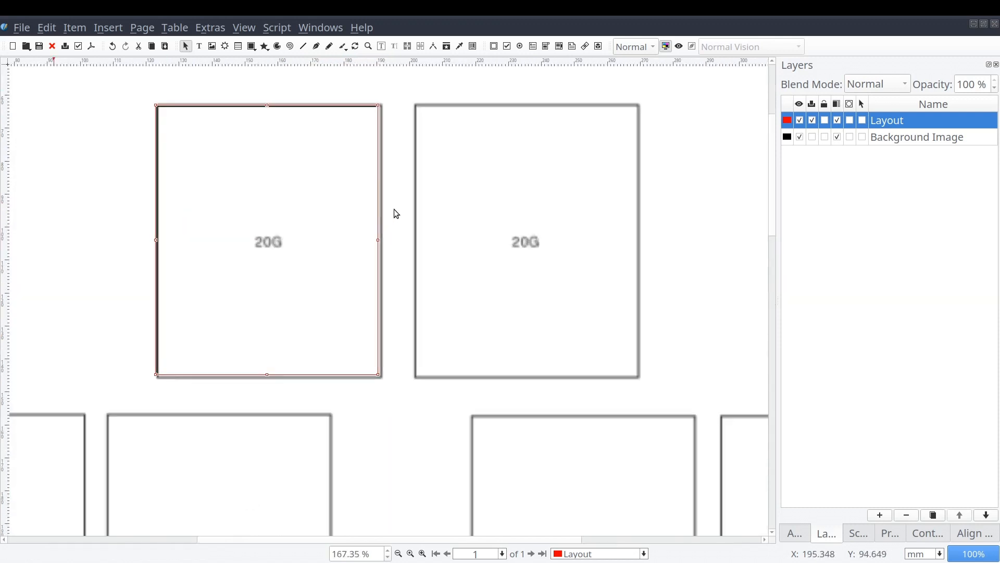
{"action": "scroll", "coordinate": [395, 213], "scroll_direction": "up", "scroll_amount": 1}
{"action": "key", "text": "Up"}
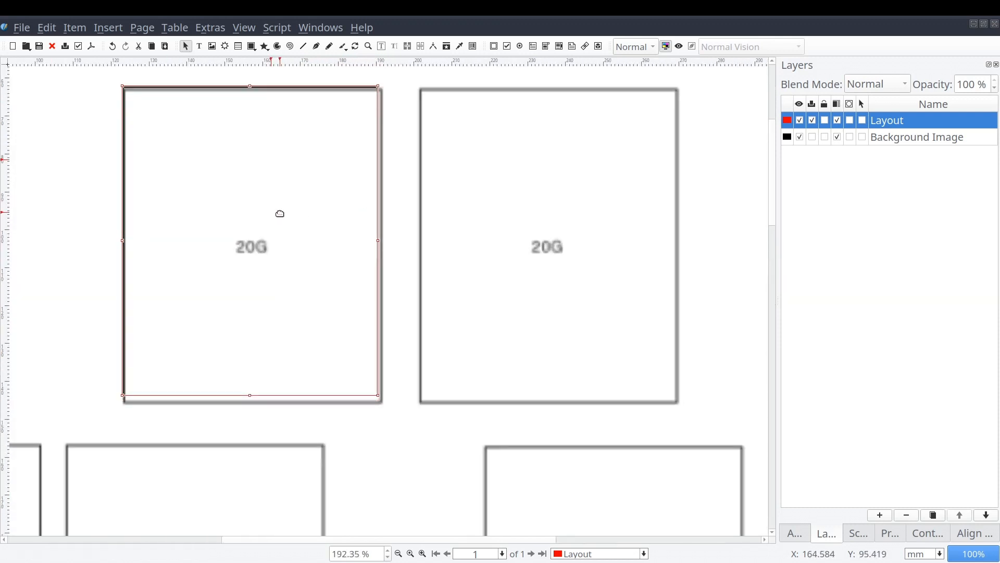
{"action": "key", "text": "Down"}
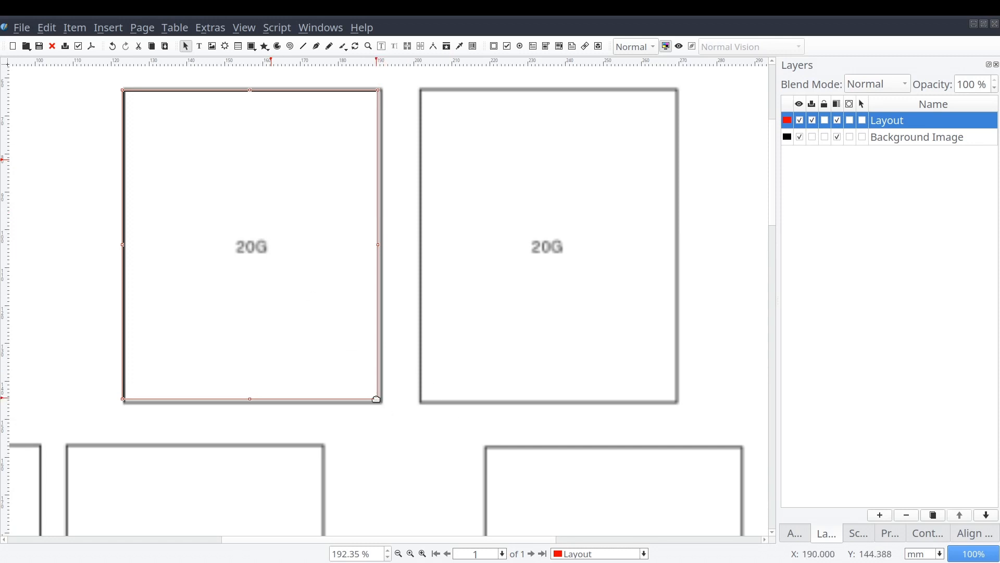
- Adjust the rectangle's edges to match the left 20G box outline, about 67.6 × 82.8 mm, and leave the rectangle selected
{"action": "left_click_drag", "start_coordinate": [376, 399], "coordinate": [380, 403]}
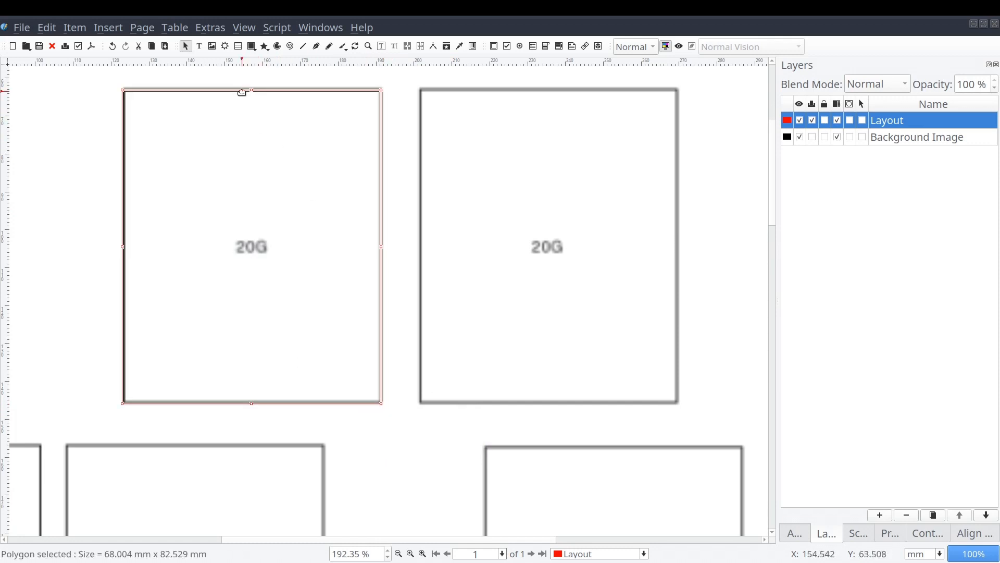
{"action": "left_click_drag", "start_coordinate": [251, 92], "coordinate": [250, 89]}
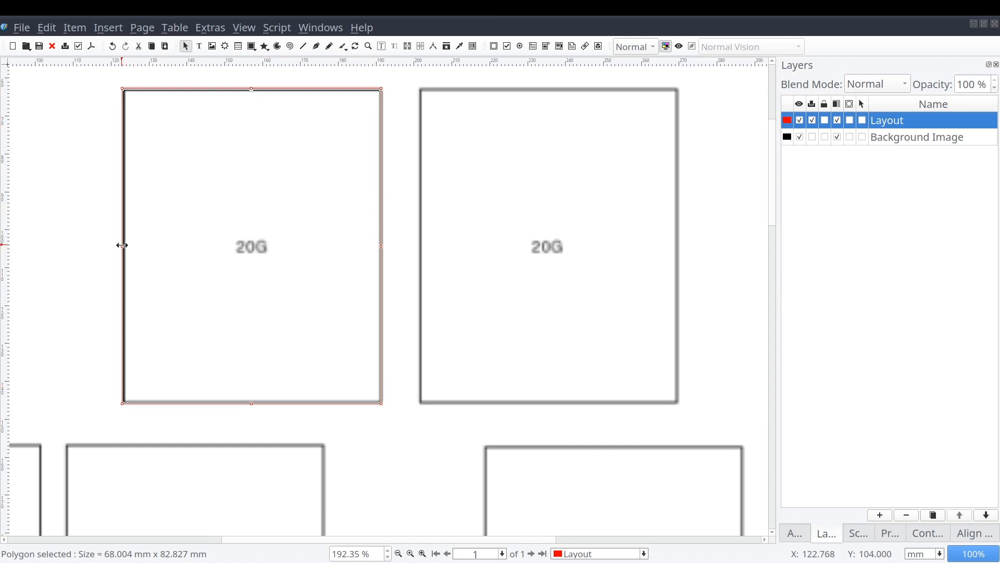
{"action": "left_click_drag", "start_coordinate": [124, 247], "coordinate": [123, 246]}
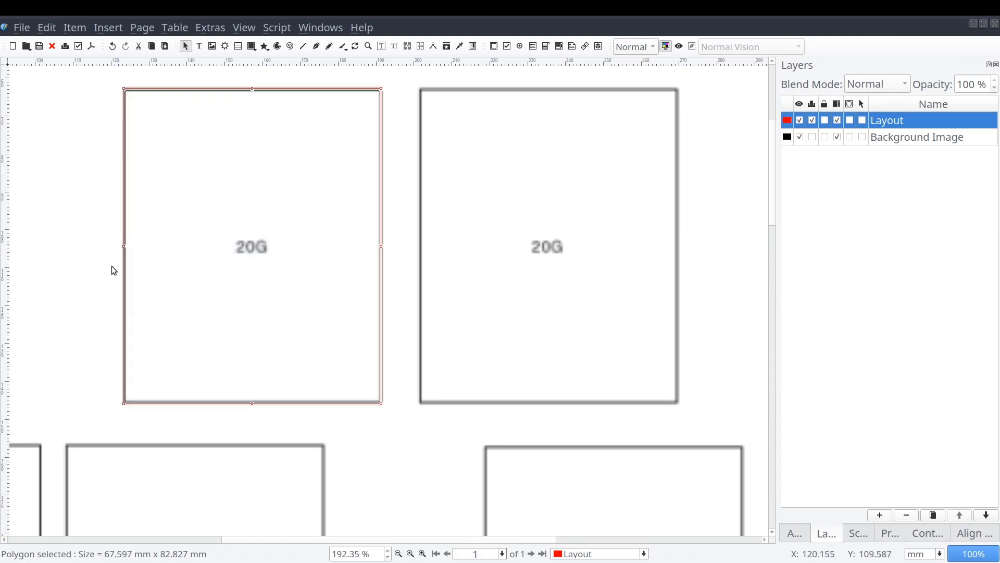
{"action": "left_click", "coordinate": [97, 286]}
{"action": "left_click", "coordinate": [342, 275]}
{"action": "scroll", "coordinate": [372, 286], "scroll_direction": "down", "scroll_amount": 3}
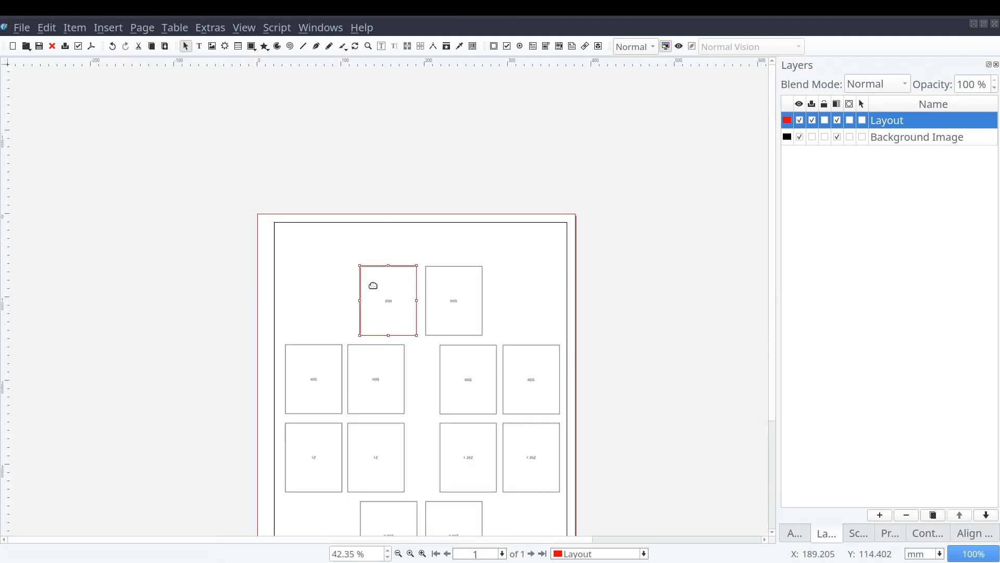
- Fill the rectangle over the left 20G box with Black at 30% shade
{"action": "scroll", "coordinate": [456, 350], "scroll_direction": "up", "scroll_amount": 2}
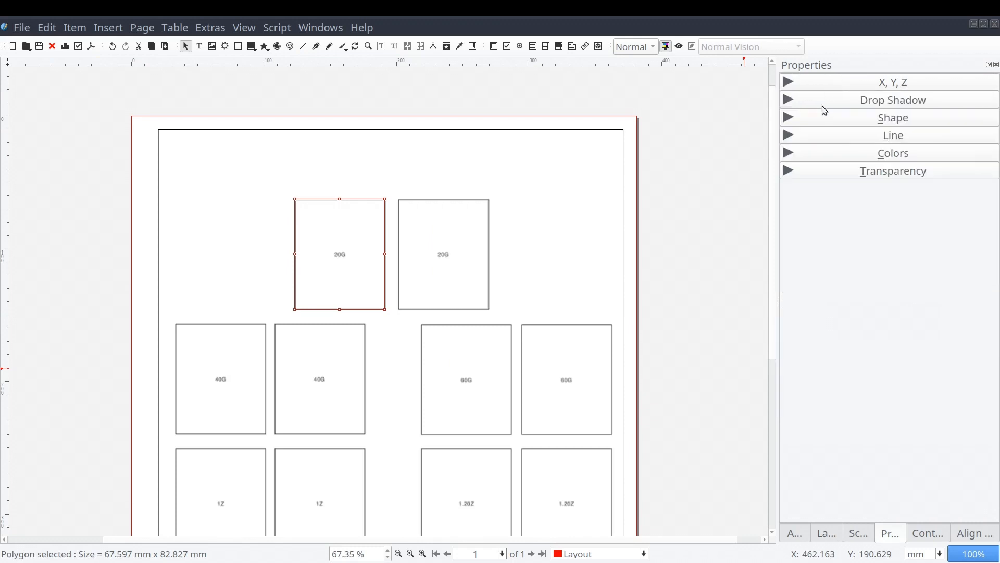
{"action": "left_click", "coordinate": [857, 150]}
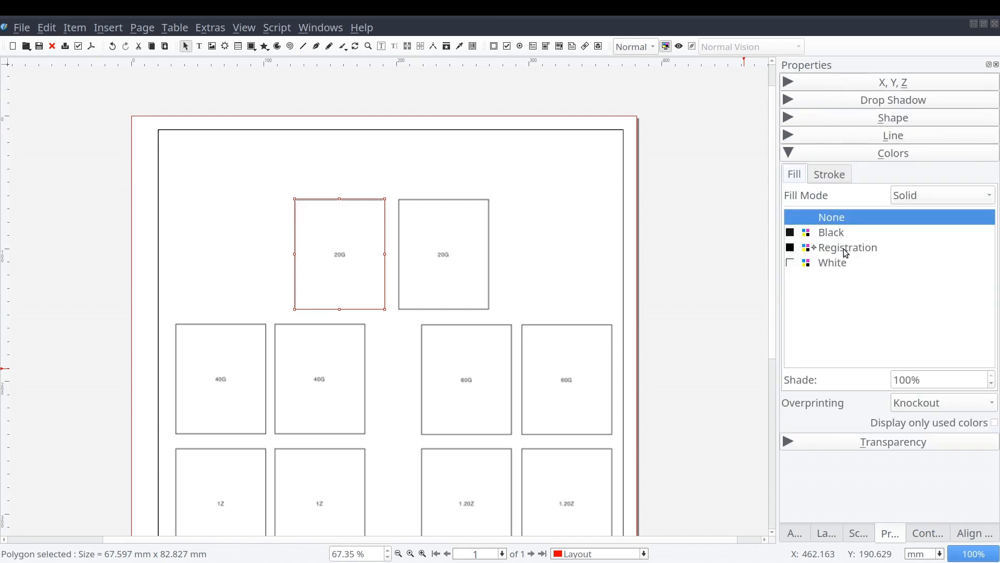
{"action": "left_click", "coordinate": [831, 232]}
{"action": "left_click", "coordinate": [965, 379]}
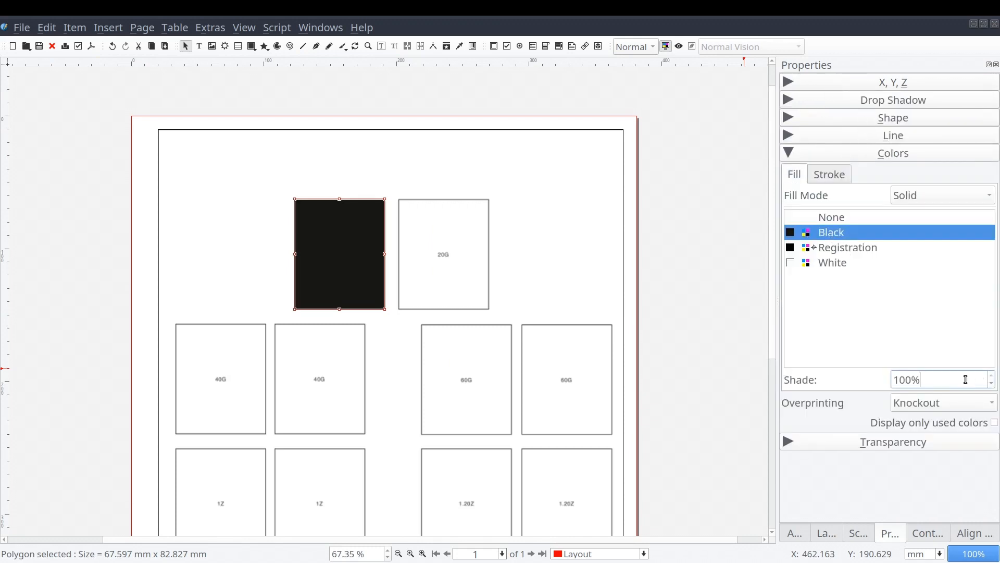
{"action": "double_click", "coordinate": [965, 379]}
{"action": "type", "text": "30"}
{"action": "key", "text": "Return"}
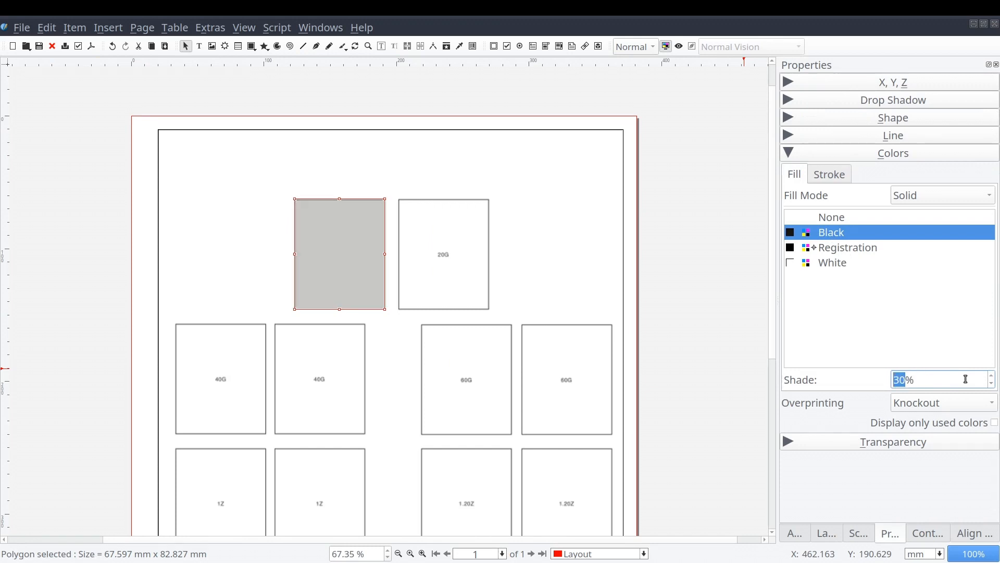
{"action": "left_click", "coordinate": [585, 260]}
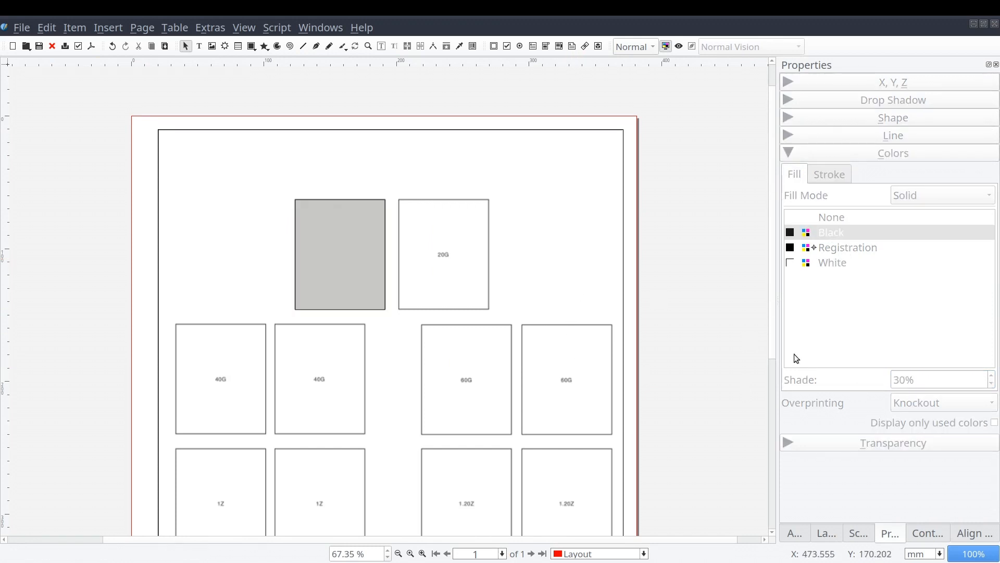
- Set the fill opacity of the rectangle over the left 20G box to 60%
{"action": "left_click", "coordinate": [367, 277]}
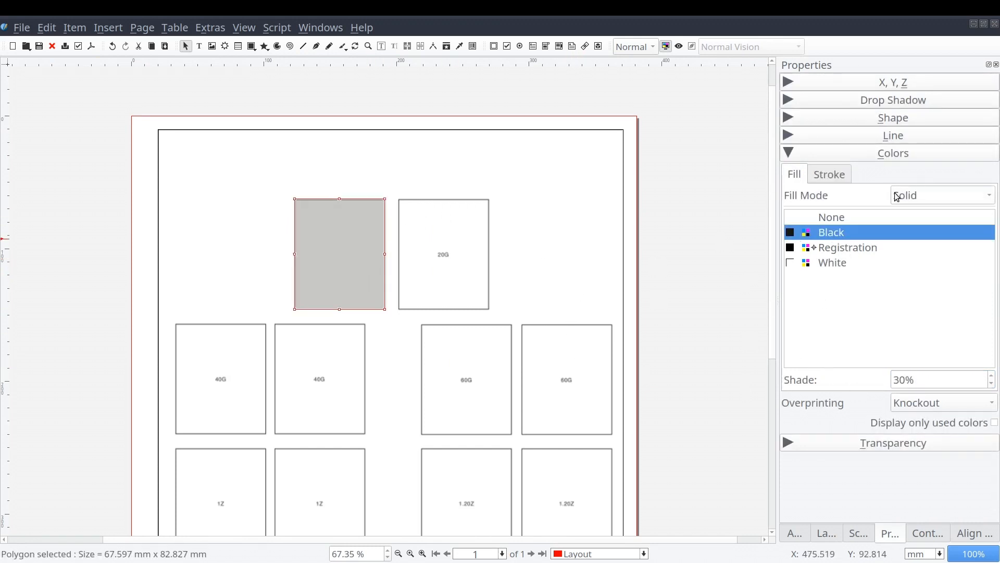
{"action": "left_click", "coordinate": [857, 444]}
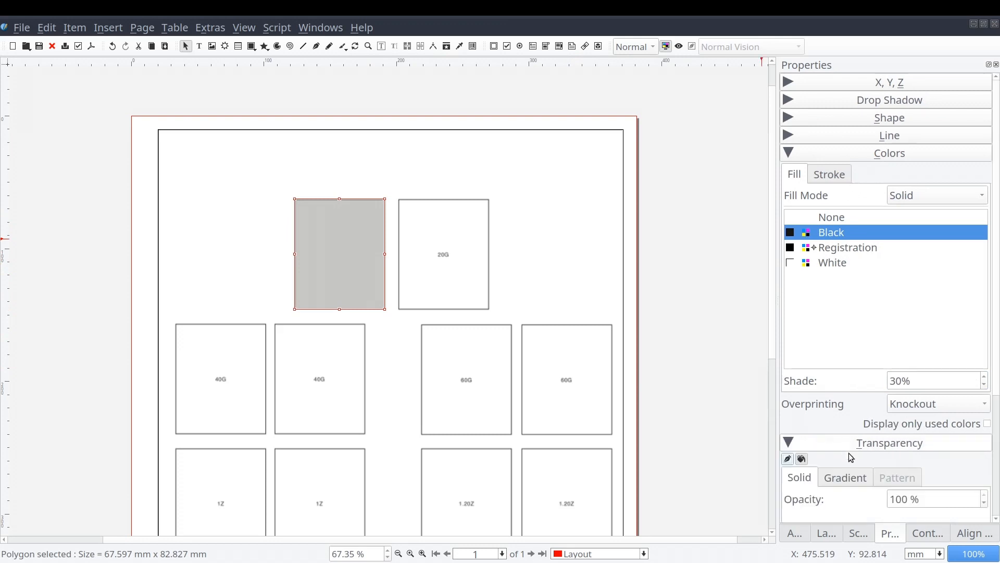
{"action": "left_click", "coordinate": [984, 504]}
{"action": "left_click", "coordinate": [984, 504]}
{"action": "left_click", "coordinate": [984, 504]}
{"action": "left_click", "coordinate": [984, 504]}
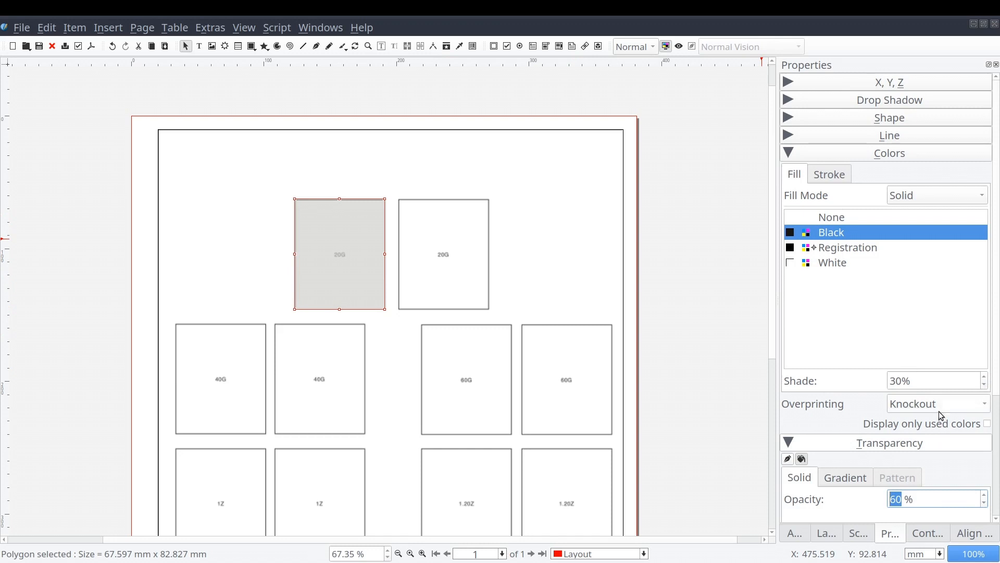
- Set the black fill's shade on the left 20G rectangle to 100% and deselect the rectangle
{"action": "left_click", "coordinate": [924, 380]}
{"action": "double_click", "coordinate": [924, 380]}
{"action": "type", "text": "100"}
{"action": "key", "text": "Return"}
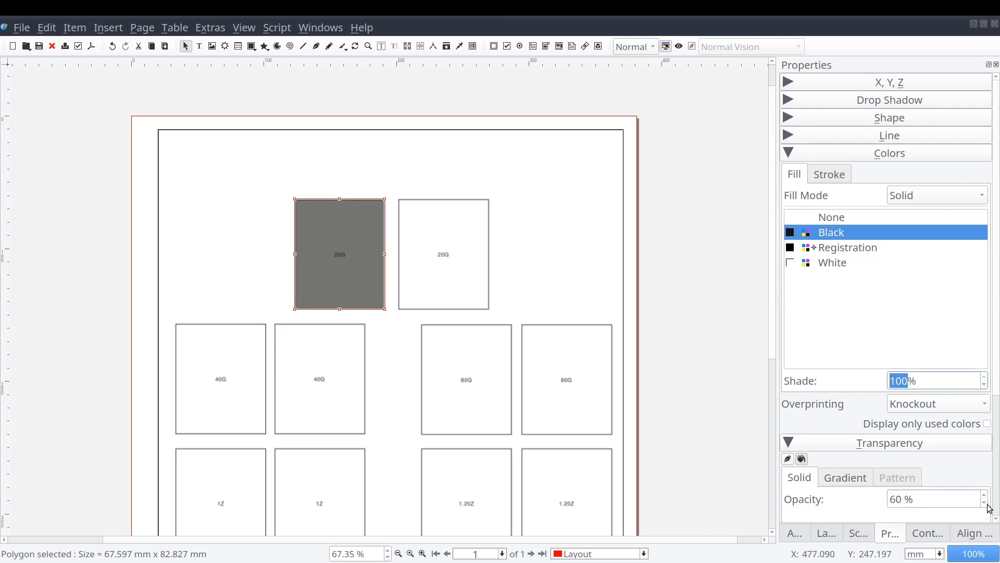
{"action": "left_click", "coordinate": [536, 236]}
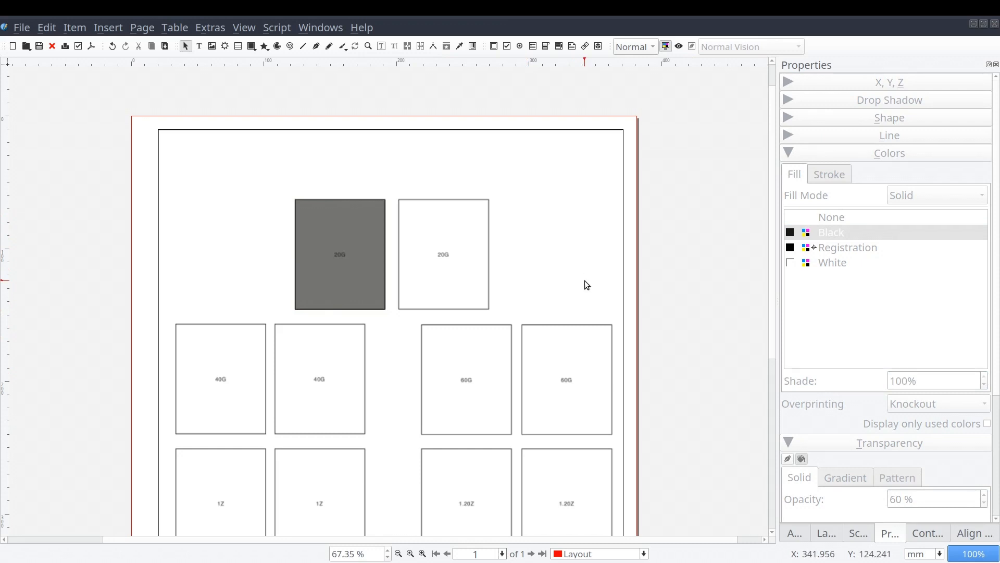
- Duplicate the filled rectangle and place the copy roughly over the right 20G box
{"action": "key", "text": "ctrl+d"}
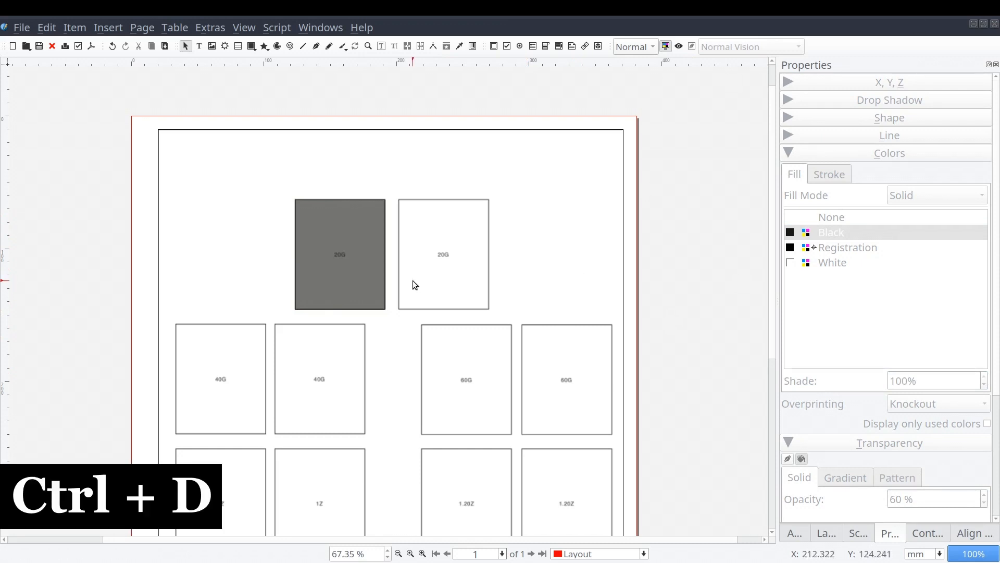
{"action": "left_click", "coordinate": [364, 252]}
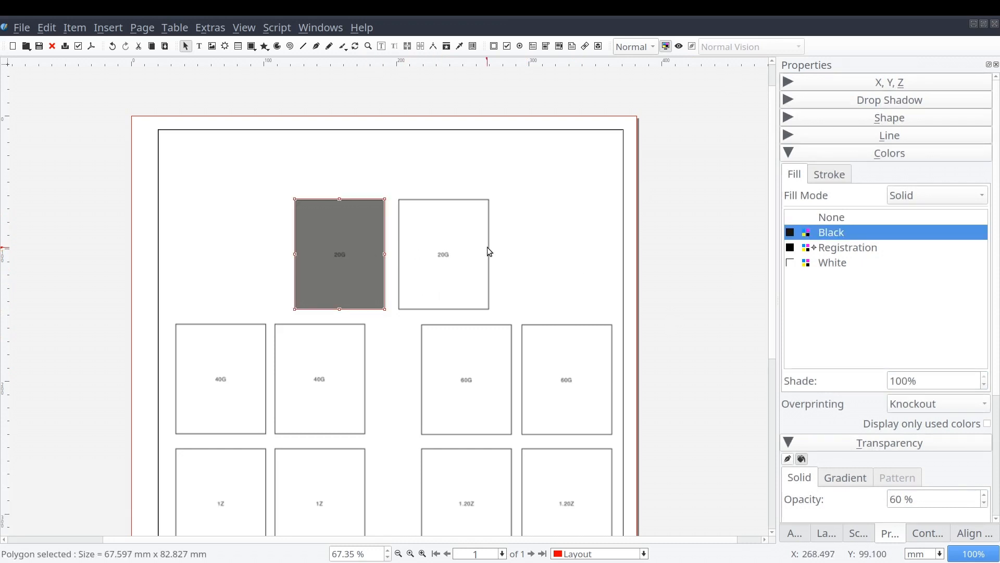
{"action": "key", "text": "ctrl+d"}
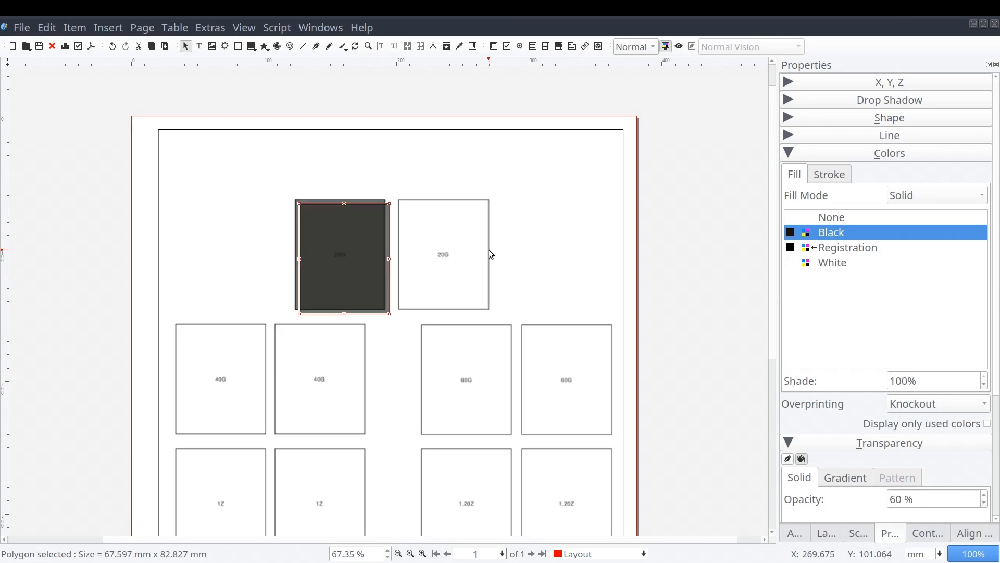
{"action": "left_click_drag", "start_coordinate": [386, 298], "coordinate": [505, 302]}
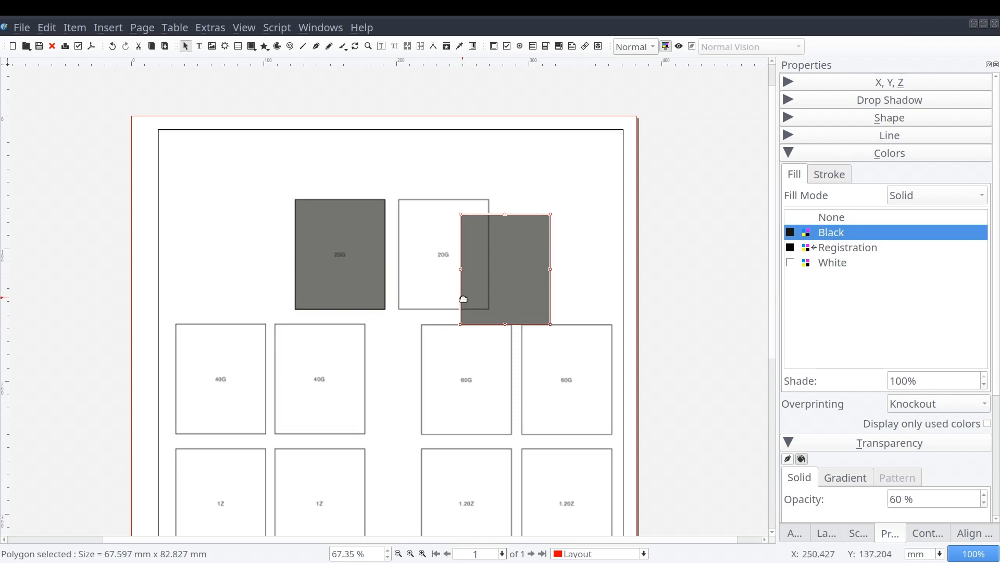
{"action": "left_click_drag", "start_coordinate": [463, 299], "coordinate": [444, 282]}
{"action": "left_click", "coordinate": [399, 161]}
- Align the copy's top edge with the original rectangle's top edge, relative to First Selected and aligning sides by Move
{"action": "left_click", "coordinate": [324, 29]}
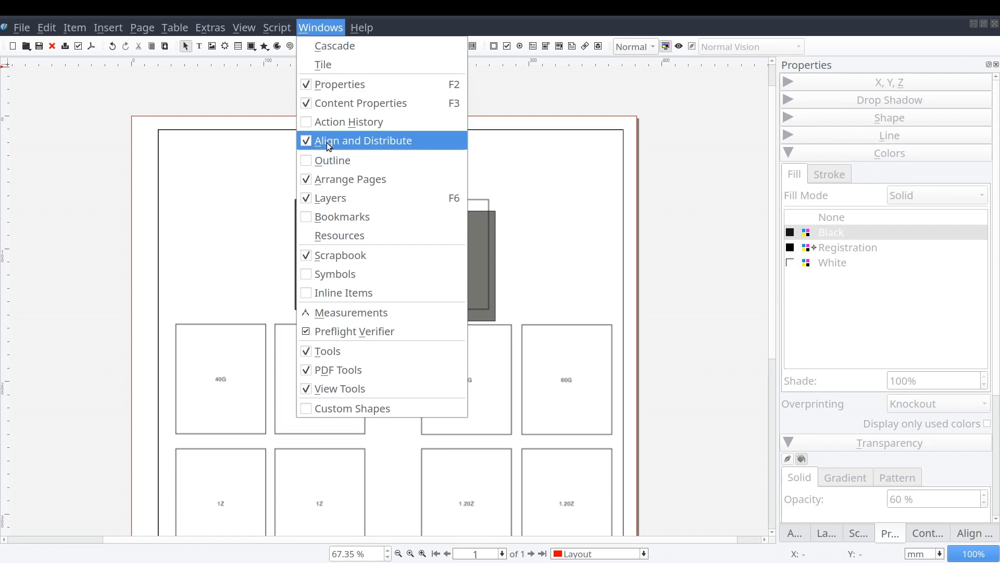
{"action": "left_click", "coordinate": [997, 541]}
{"action": "left_click", "coordinate": [970, 537]}
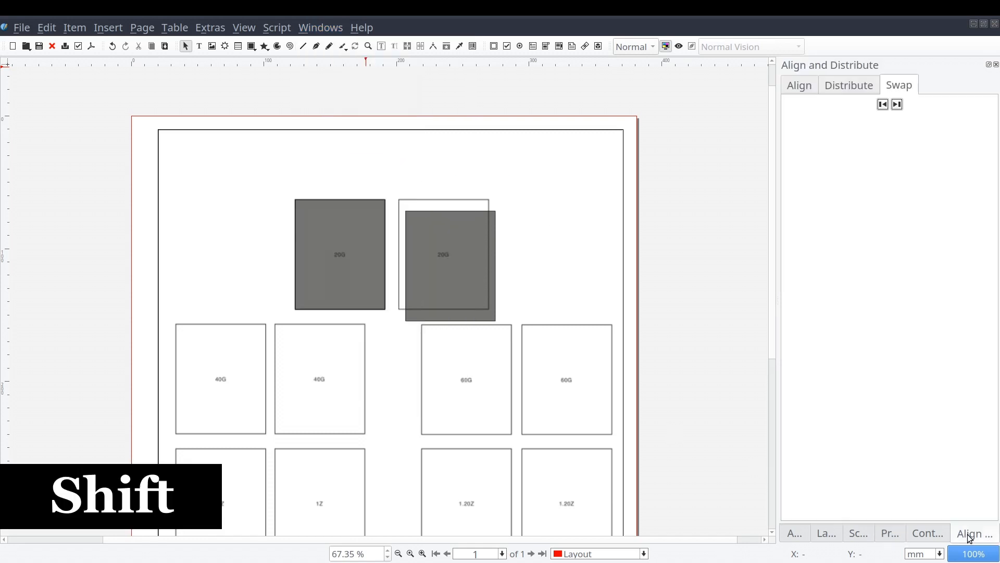
{"action": "left_click", "coordinate": [355, 237]}
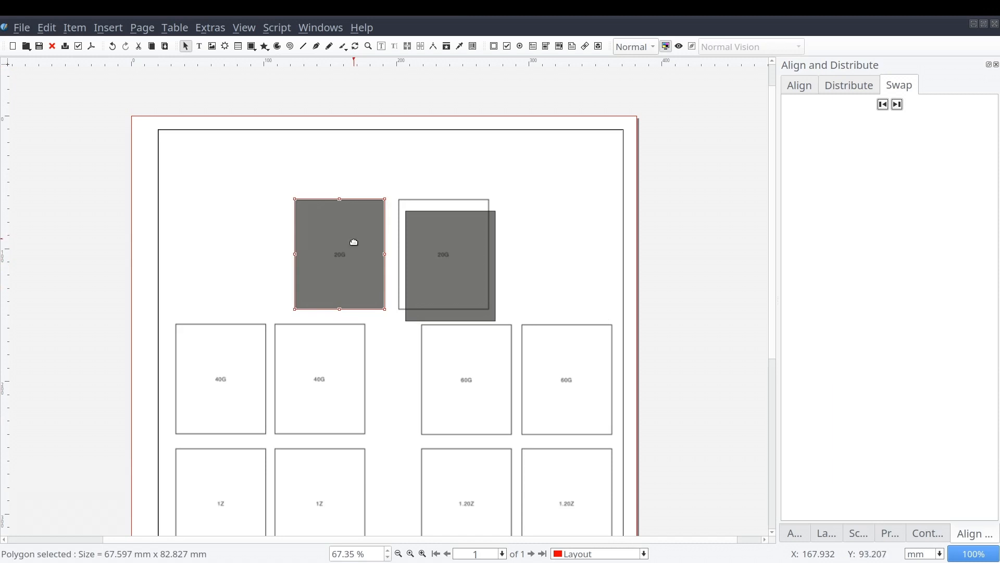
{"action": "left_click", "coordinate": [432, 288], "text": "shift"}
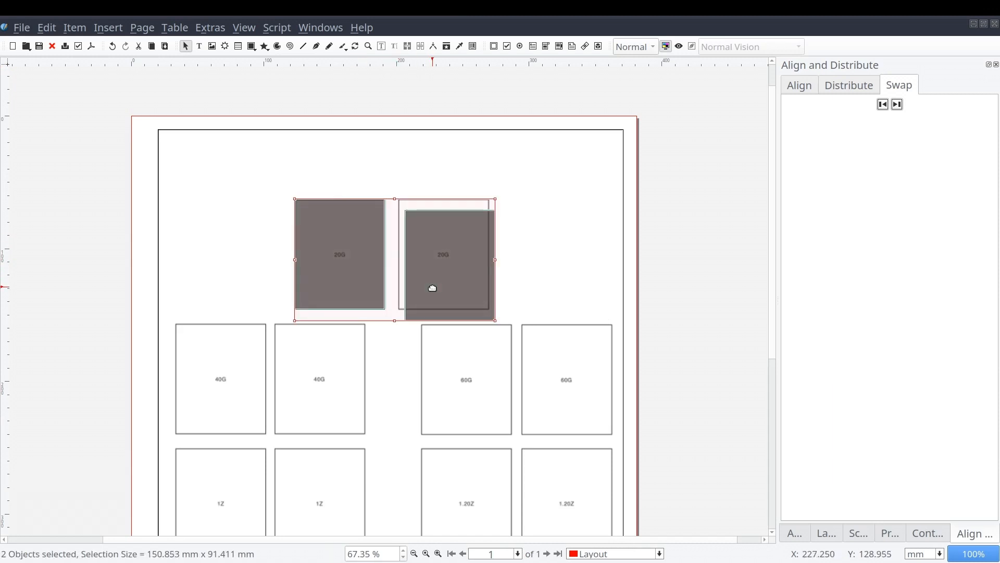
{"action": "left_click", "coordinate": [807, 87]}
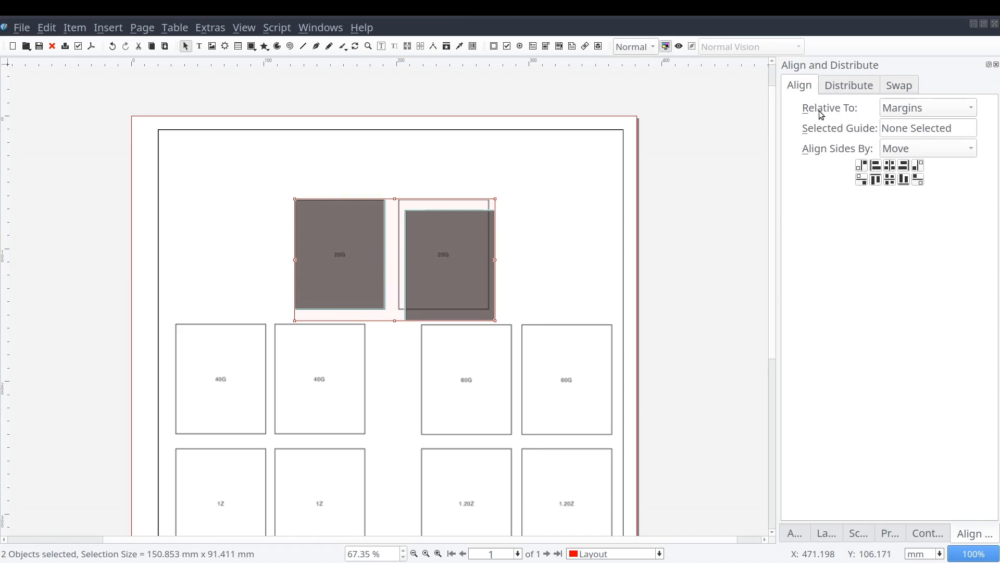
{"action": "left_click", "coordinate": [971, 110]}
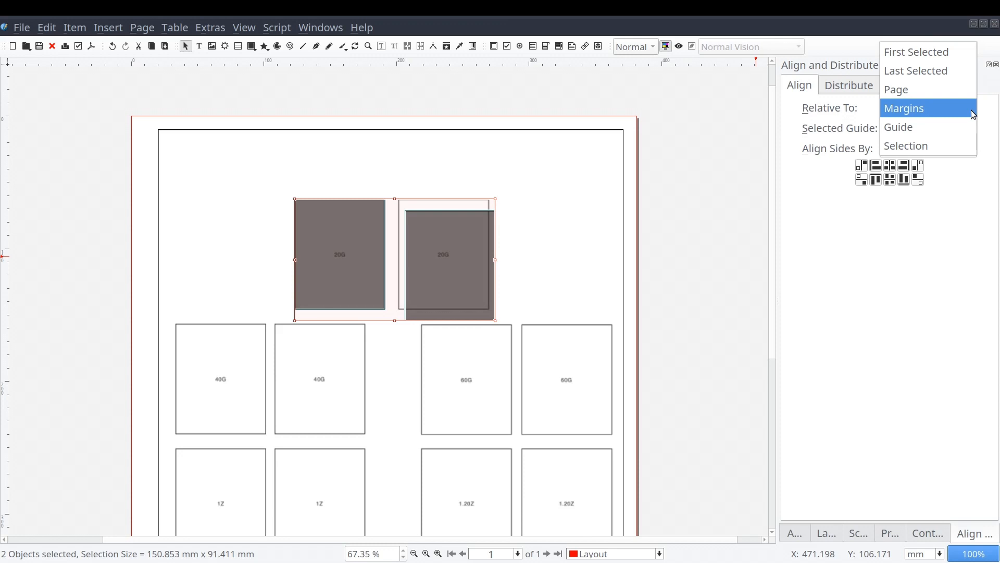
{"action": "left_click", "coordinate": [947, 50]}
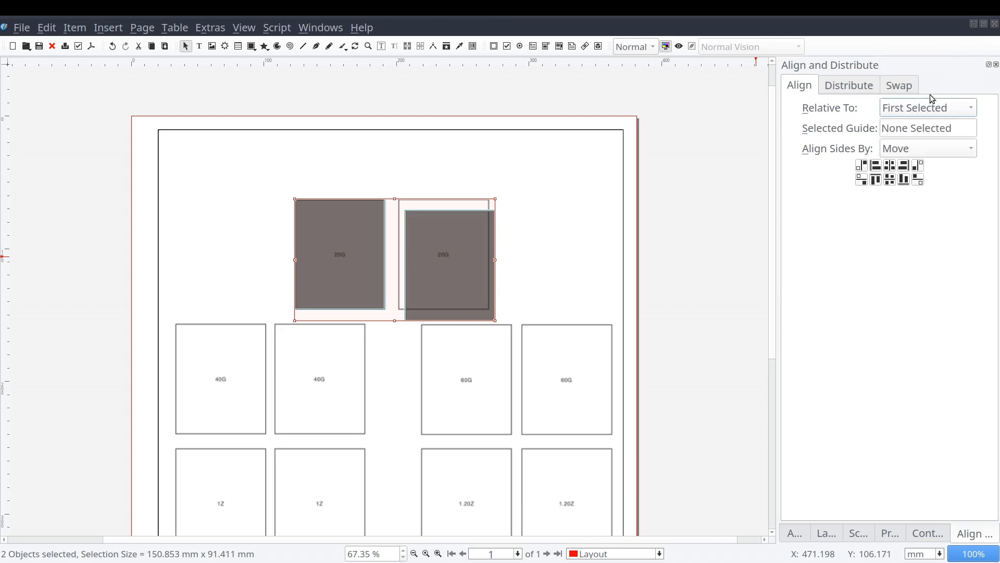
{"action": "left_click", "coordinate": [876, 179]}
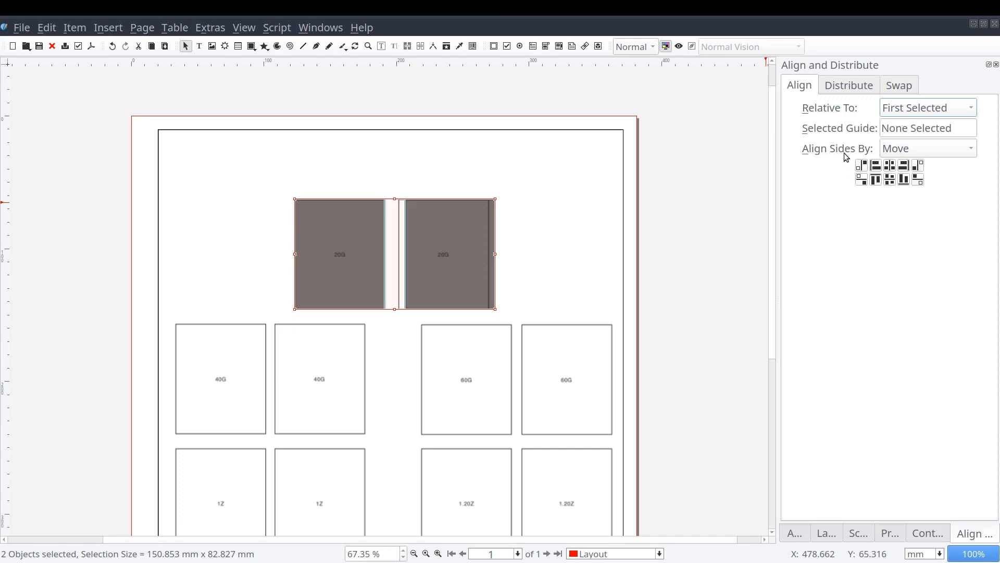
{"action": "left_click", "coordinate": [943, 149]}
{"action": "left_click", "coordinate": [946, 149]}
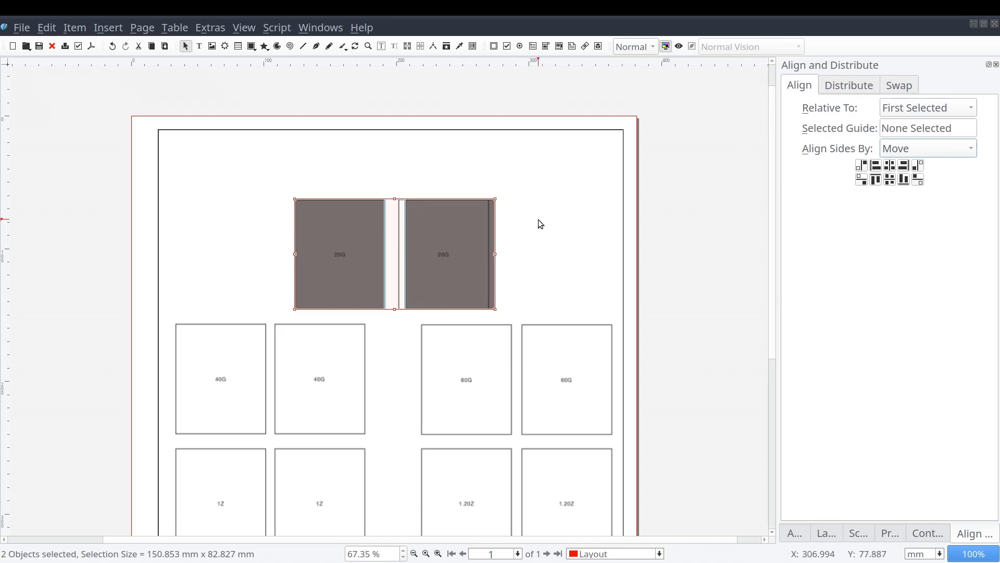
{"action": "left_click", "coordinate": [404, 254]}
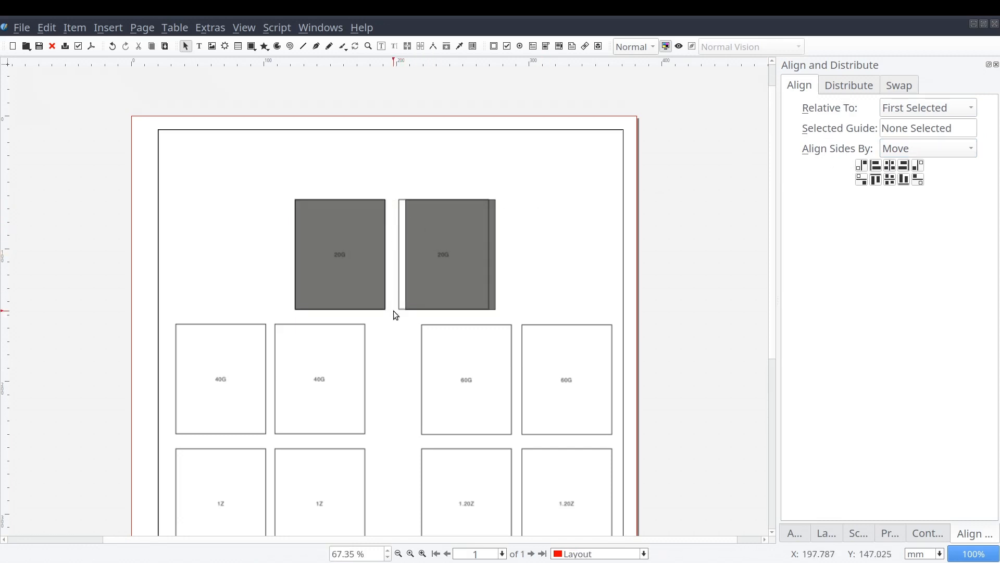
- Try distributing the two 20G rectangles horizontally with a 10 mm gap between them
{"action": "left_click", "coordinate": [376, 250]}
{"action": "left_click", "coordinate": [403, 254], "text": "shift"}
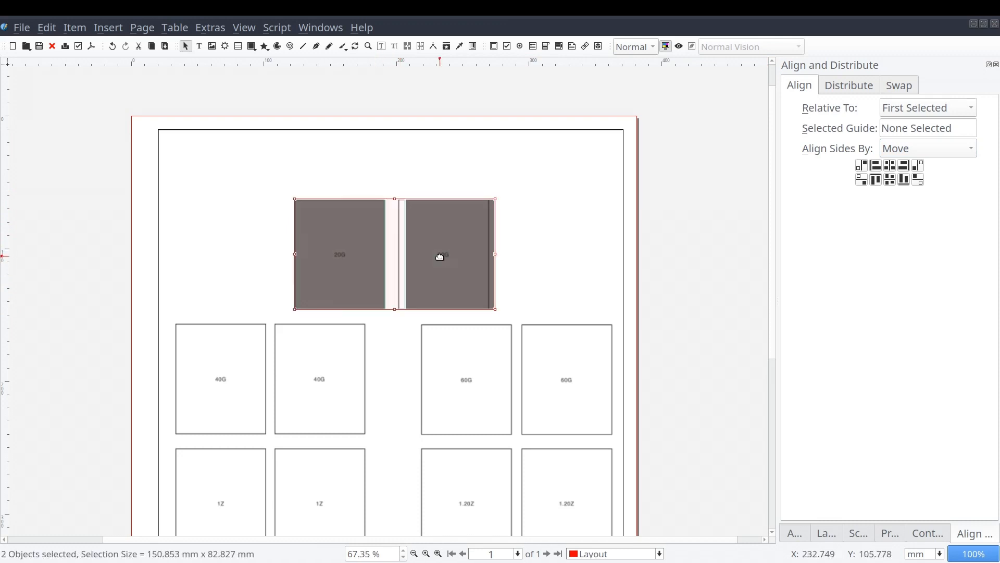
{"action": "left_click", "coordinate": [828, 87]}
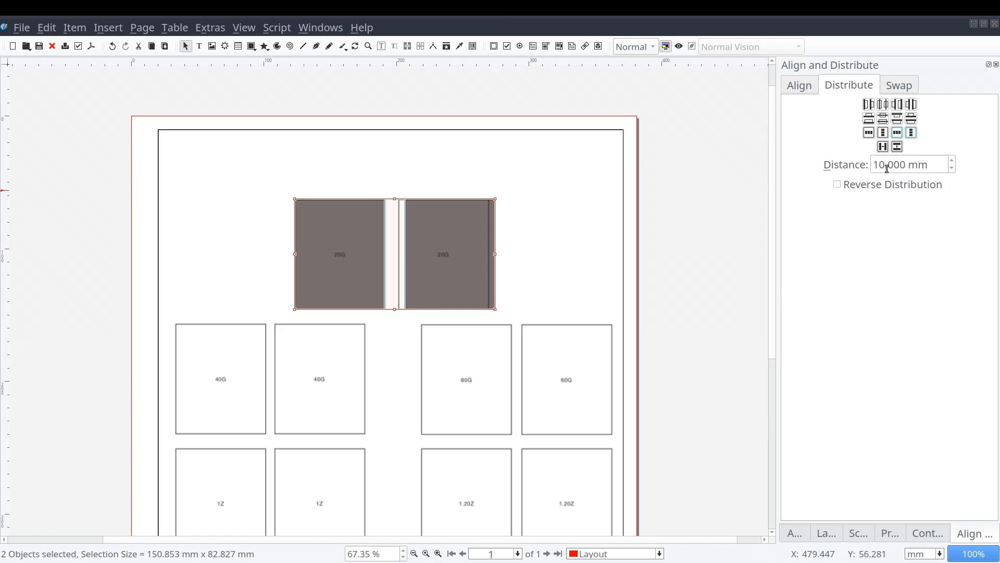
{"action": "left_click", "coordinate": [883, 146]}
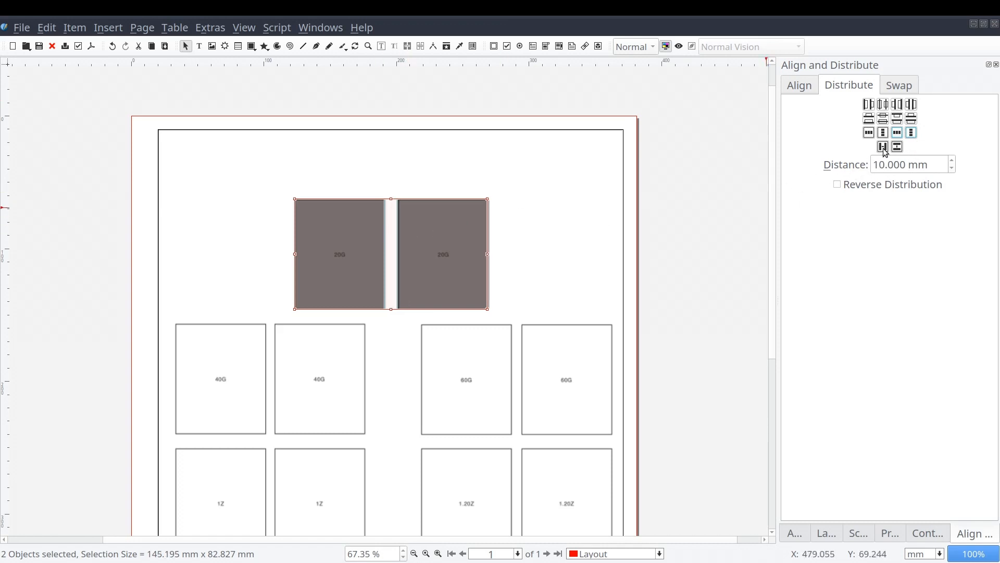
{"action": "left_click", "coordinate": [496, 257]}
- Distribute the two 20G rectangles horizontally with an 11 mm gap between them
{"action": "scroll", "coordinate": [408, 257], "scroll_direction": "up", "scroll_amount": 2}
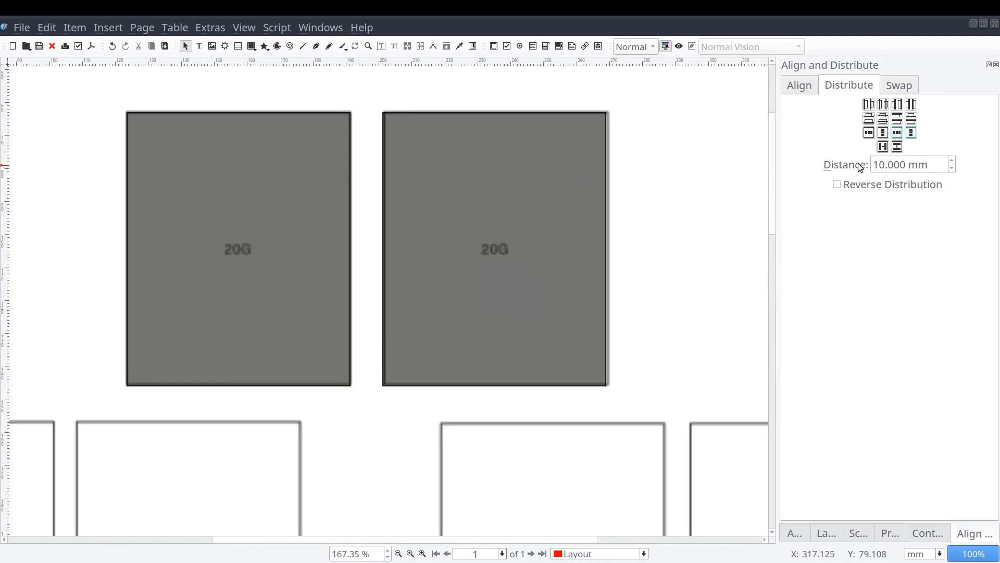
{"action": "left_click", "coordinate": [318, 214]}
{"action": "left_click", "coordinate": [431, 209], "text": "shift"}
{"action": "double_click", "coordinate": [879, 165]}
{"action": "type", "text": "11"}
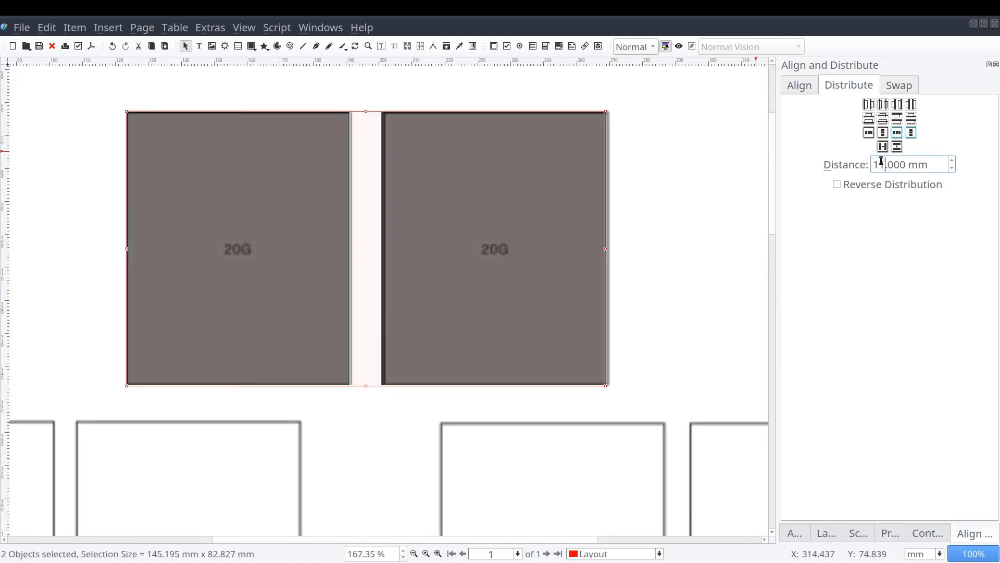
{"action": "left_click", "coordinate": [886, 147]}
{"action": "left_click", "coordinate": [720, 306]}
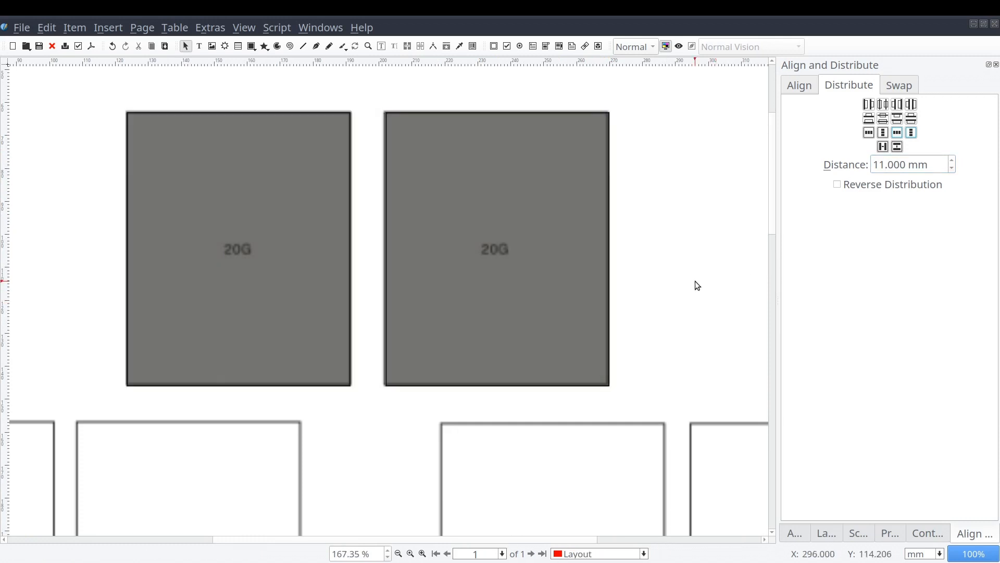
{"action": "left_click", "coordinate": [284, 248]}
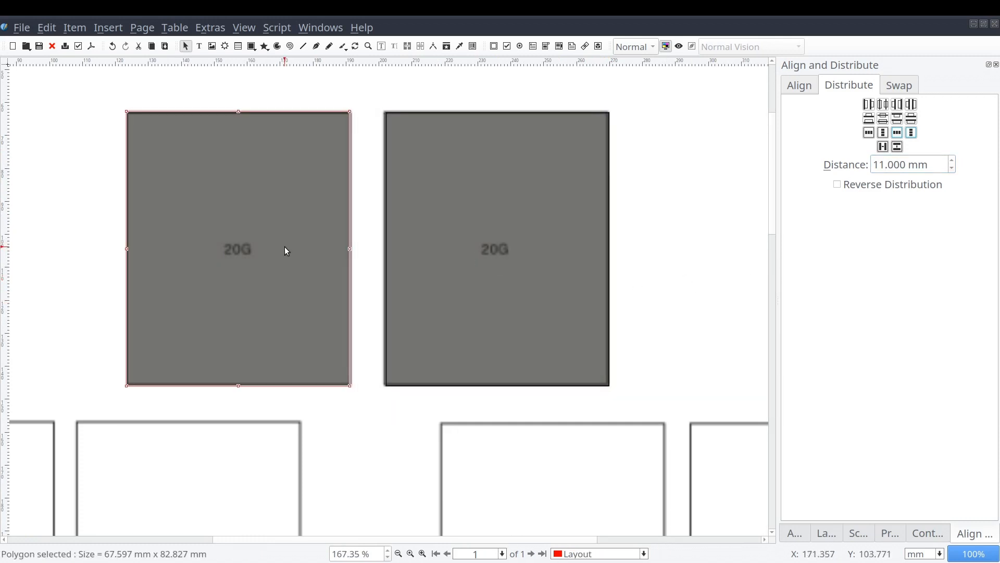
{"action": "scroll", "coordinate": [656, 235], "scroll_direction": "down", "scroll_amount": 3}
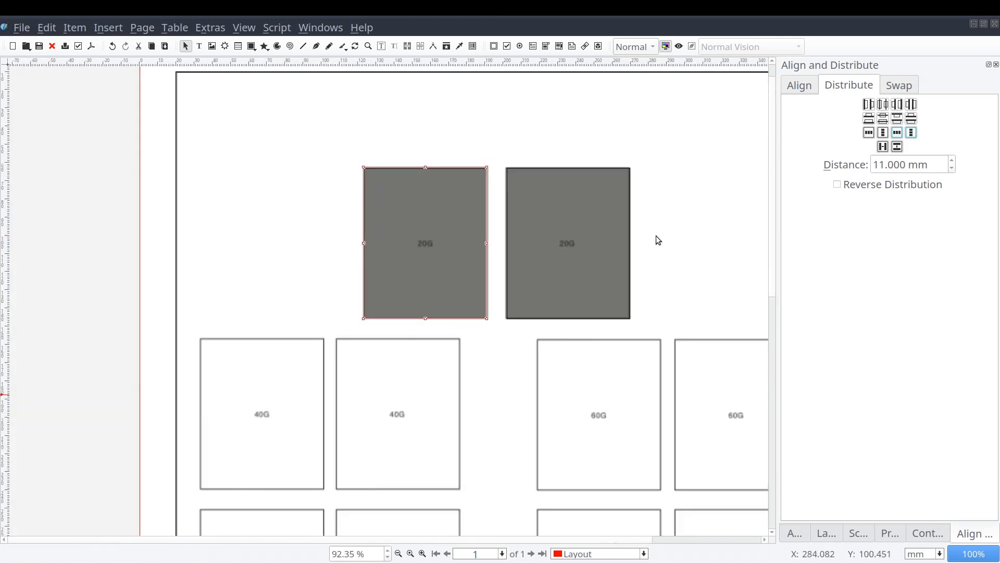
{"action": "scroll", "coordinate": [655, 235], "scroll_direction": "down", "scroll_amount": 1}
{"action": "left_click", "coordinate": [598, 239], "text": "shift"}
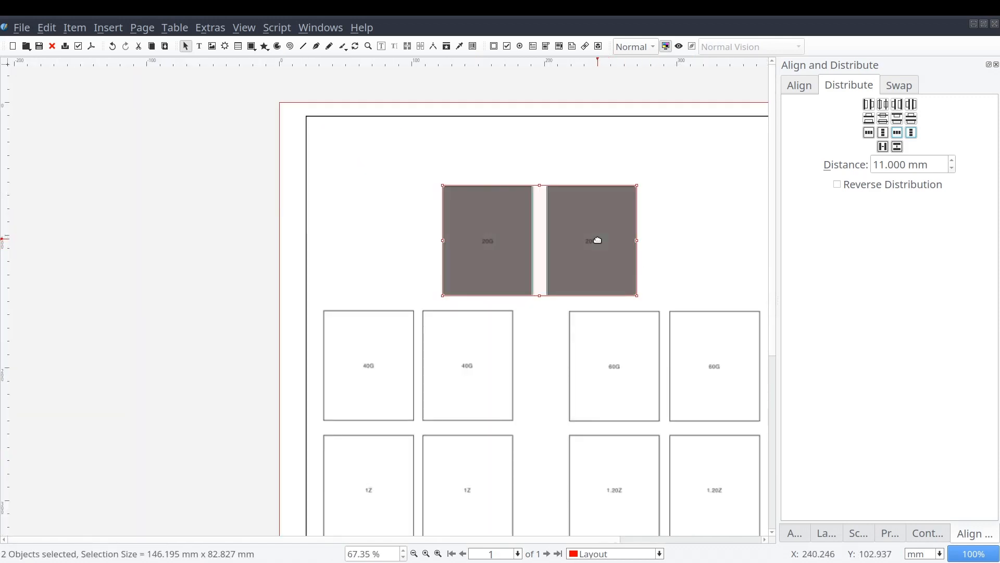
{"action": "left_click", "coordinate": [708, 241]}
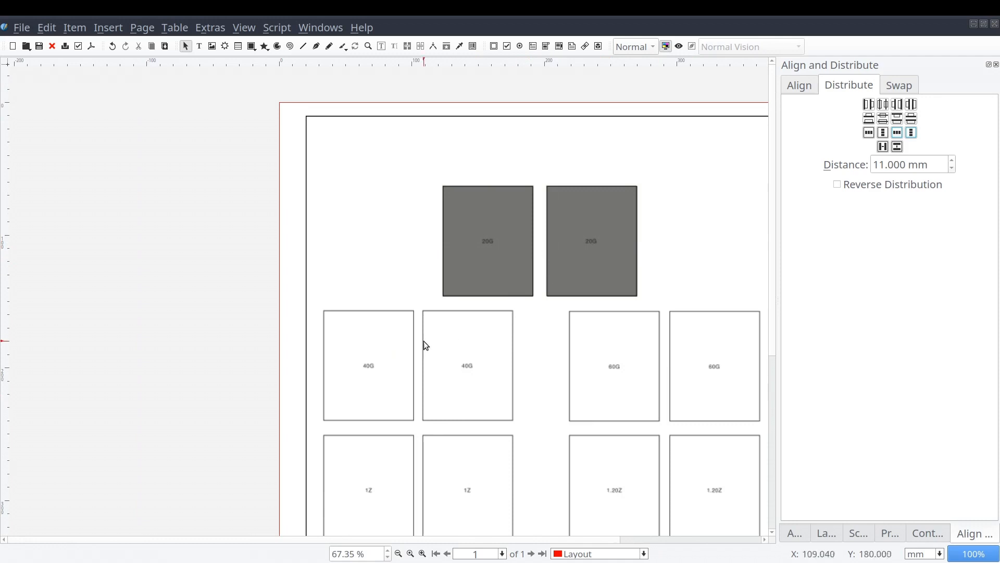
{"action": "scroll", "coordinate": [555, 346], "scroll_direction": "down", "scroll_amount": 2}
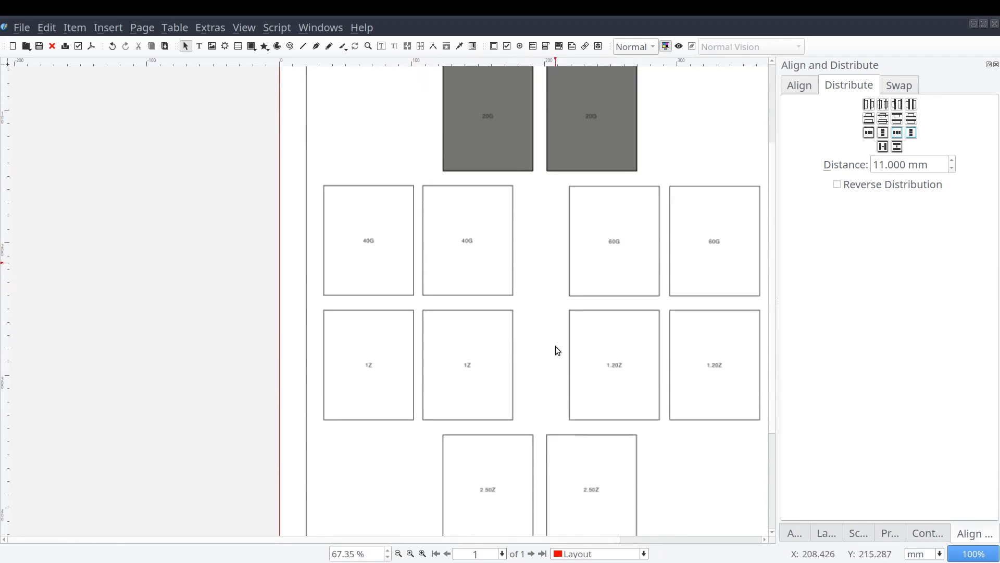
- Group the two filled 20G rectangles and place a duplicate of the group over the row of boxes below
{"action": "key", "text": "ctrl+g"}
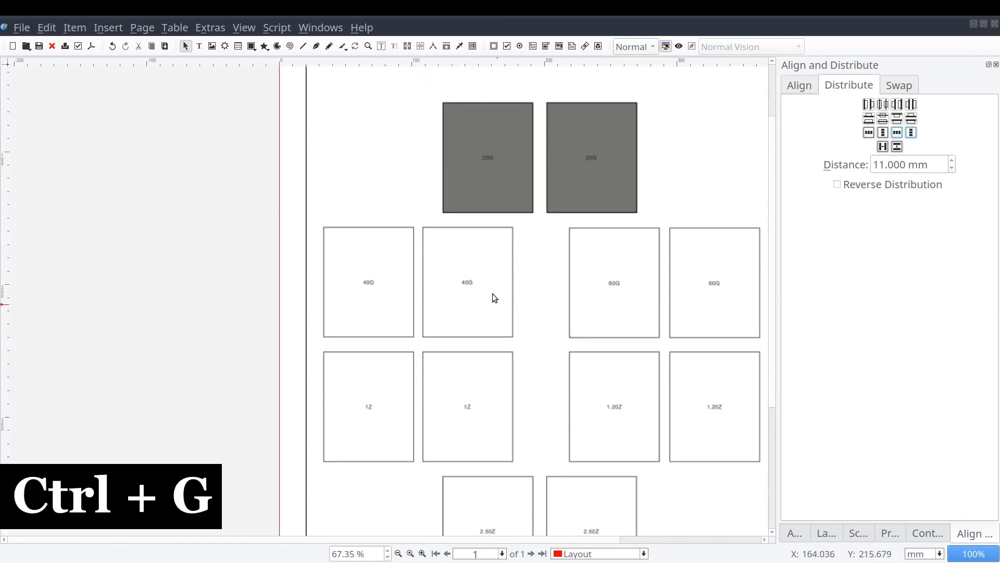
{"action": "left_click", "coordinate": [477, 155]}
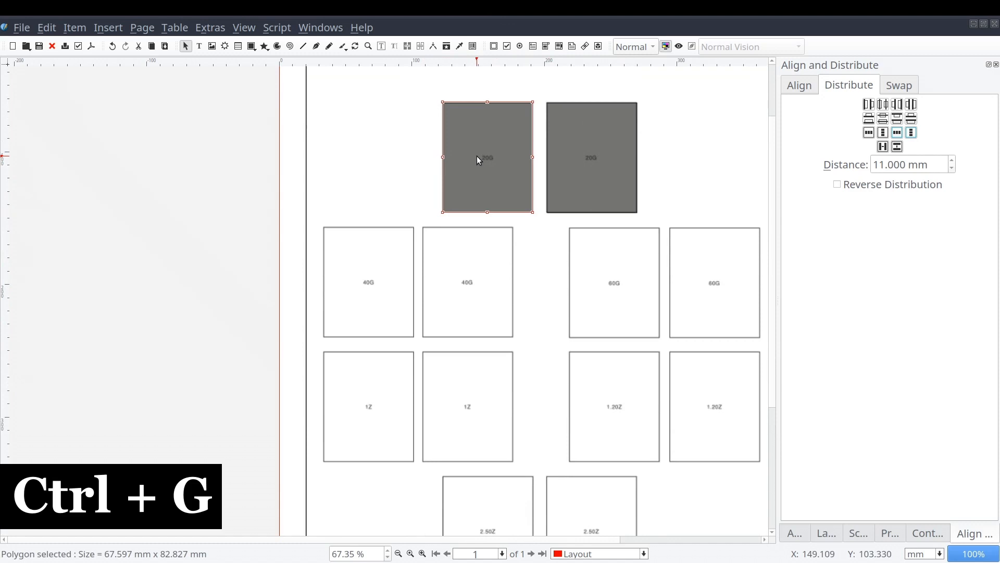
{"action": "left_click", "coordinate": [573, 151], "text": "shift"}
{"action": "key", "text": "ctrl+g"}
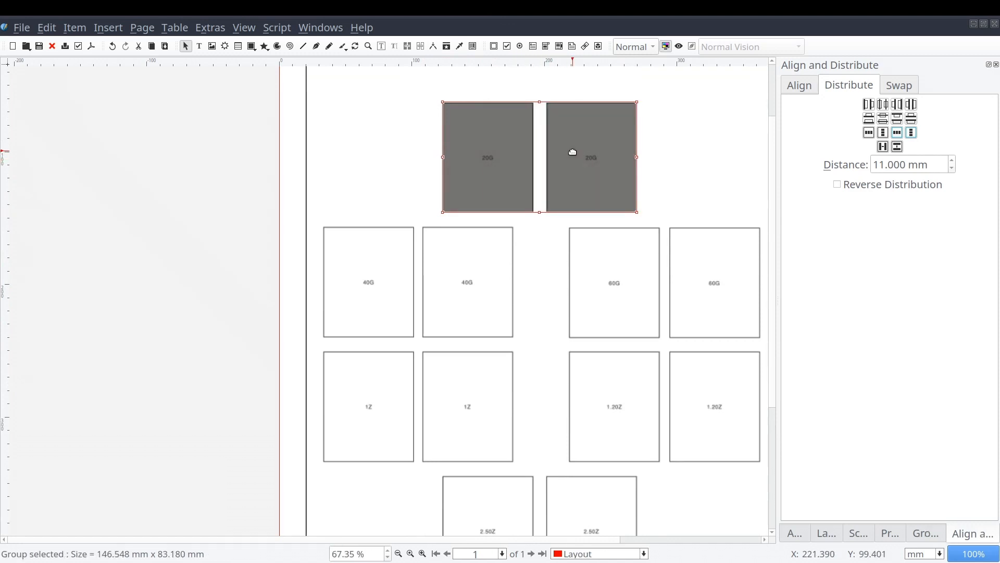
{"action": "left_click_drag", "start_coordinate": [572, 152], "coordinate": [579, 285]}
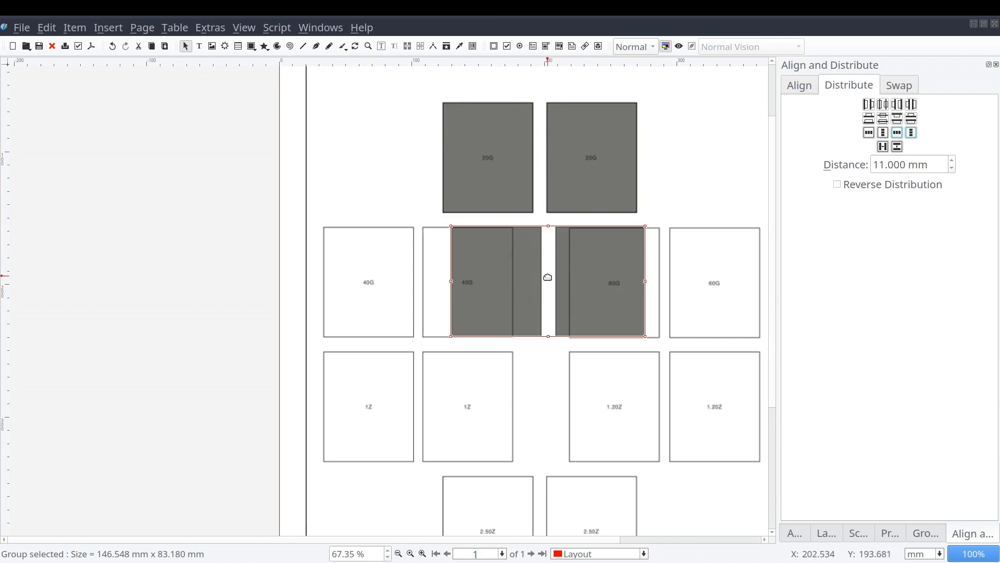
- Try aligning the duplicated group's left edge relative to Margins, with sides aligned by Move
{"action": "left_click", "coordinate": [418, 165]}
{"action": "left_click", "coordinate": [490, 259]}
{"action": "left_click", "coordinate": [808, 85]}
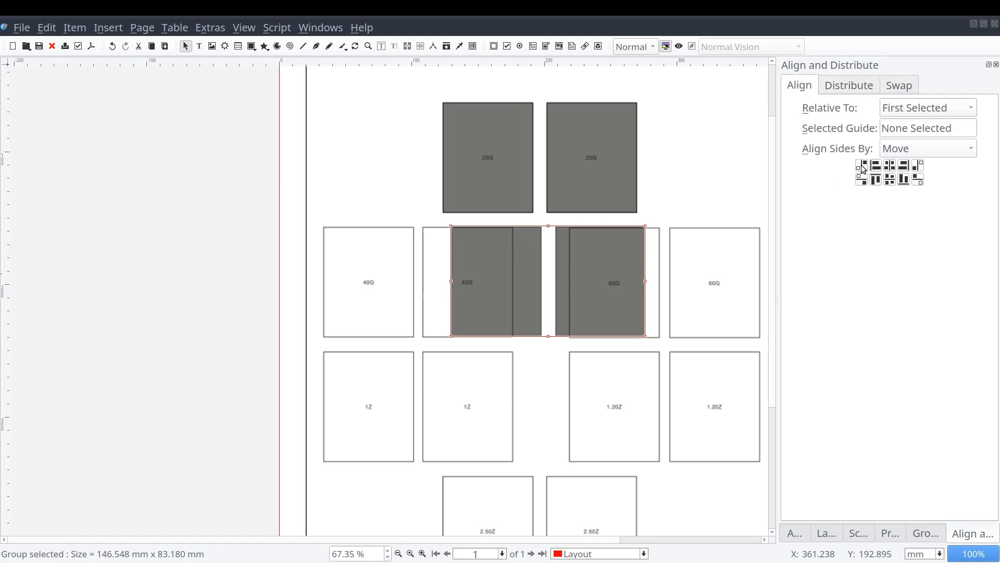
{"action": "left_click", "coordinate": [952, 112]}
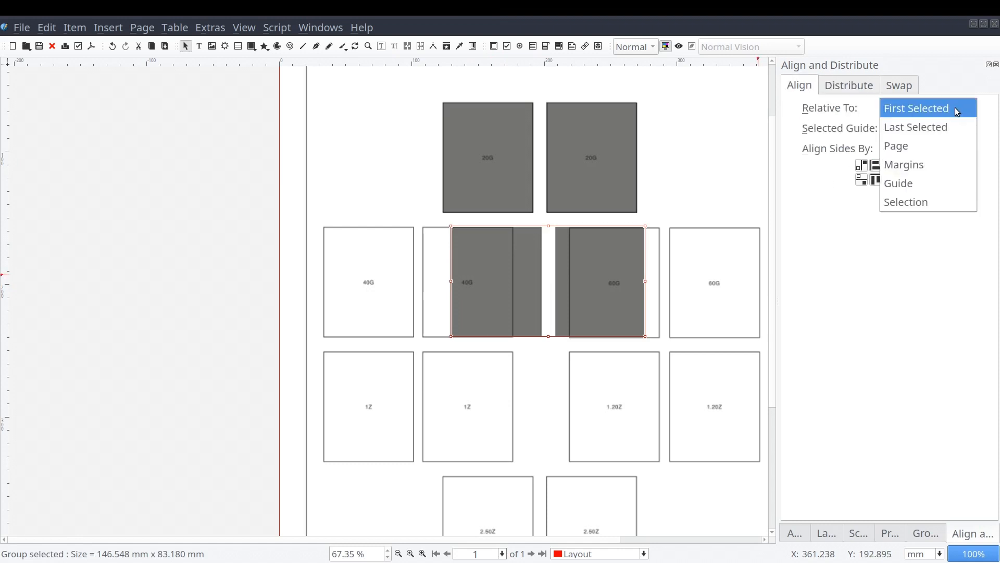
{"action": "left_click", "coordinate": [936, 164]}
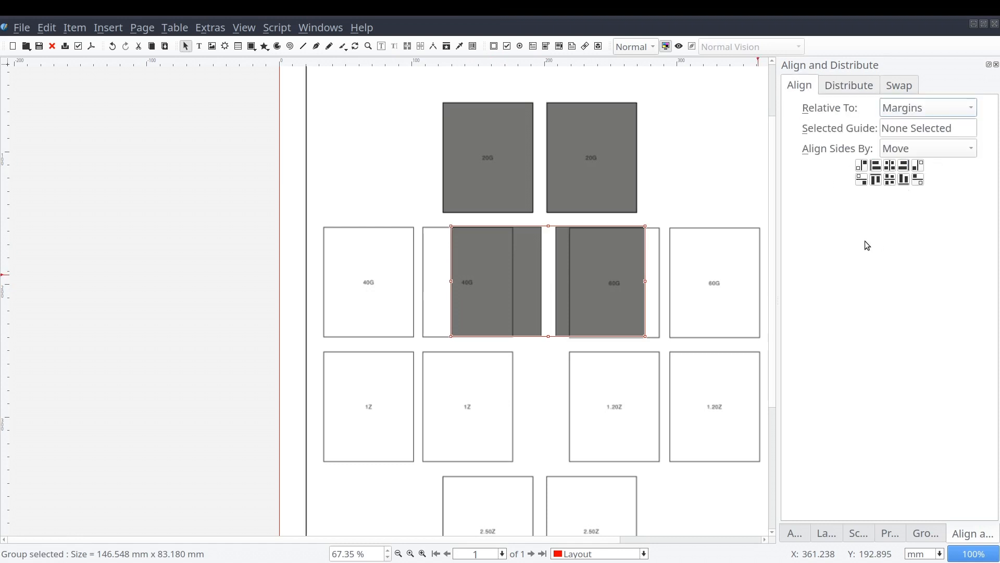
{"action": "left_click", "coordinate": [876, 166]}
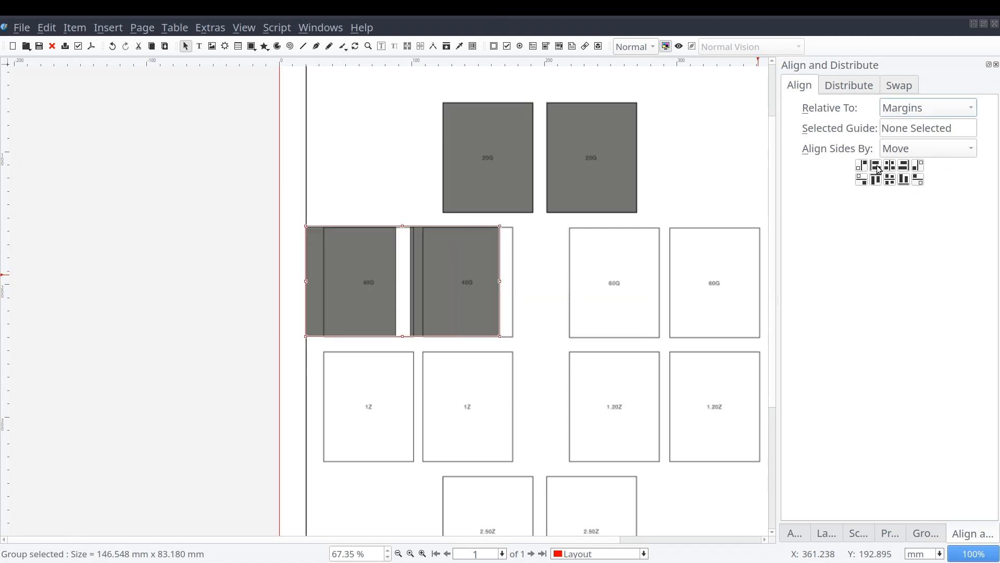
{"action": "left_click", "coordinate": [586, 271]}
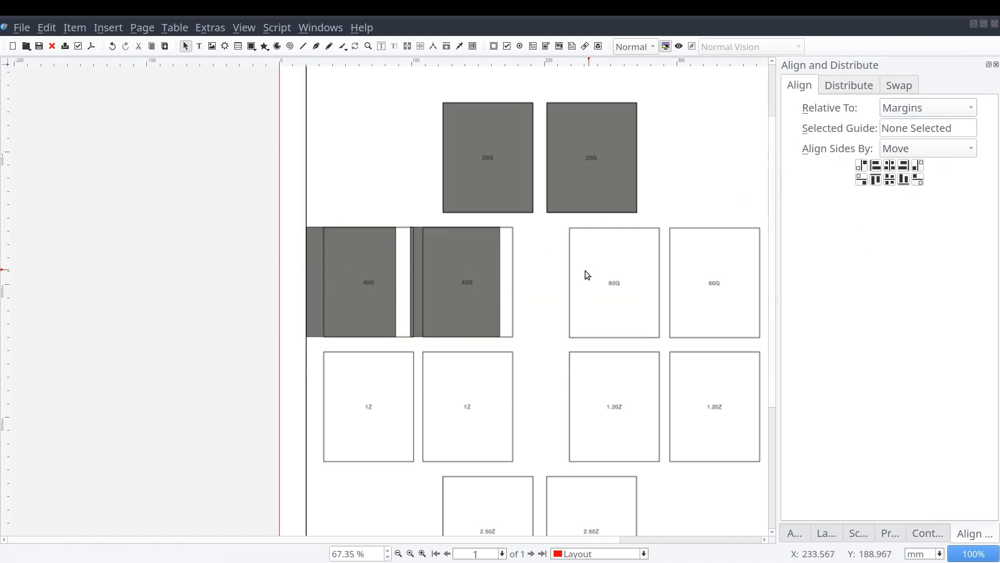
- Move the duplicated group over the 40G boxes so its left rectangle covers the left 40G box
{"action": "left_click_drag", "start_coordinate": [492, 276], "coordinate": [471, 280]}
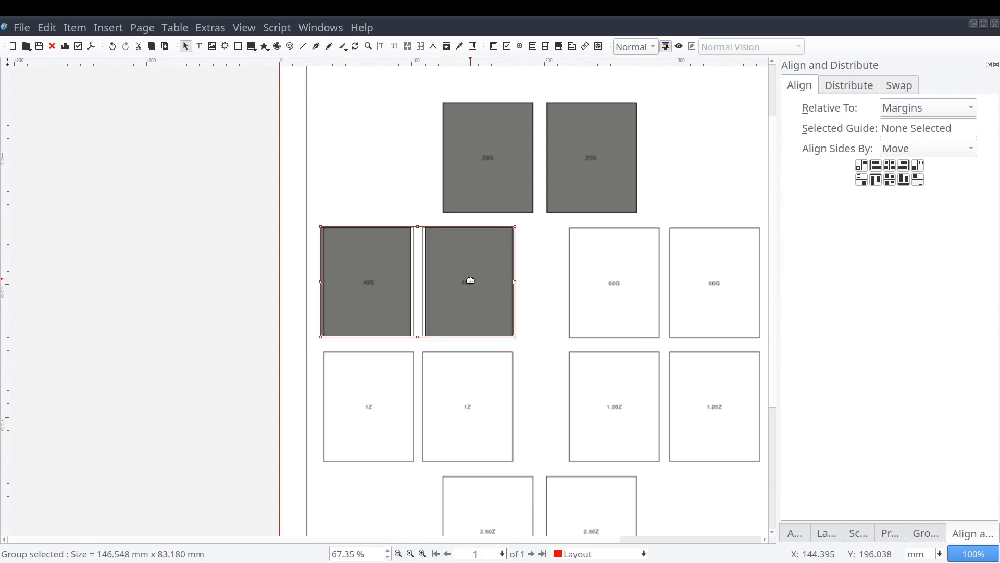
{"action": "left_click_drag", "start_coordinate": [369, 279], "coordinate": [368, 290]}
{"action": "left_click", "coordinate": [586, 321]}
- Ungroup the duplicated pair over the 40G boxes so each rectangle can be selected separately
{"action": "key", "text": "ctrl+shift+g"}
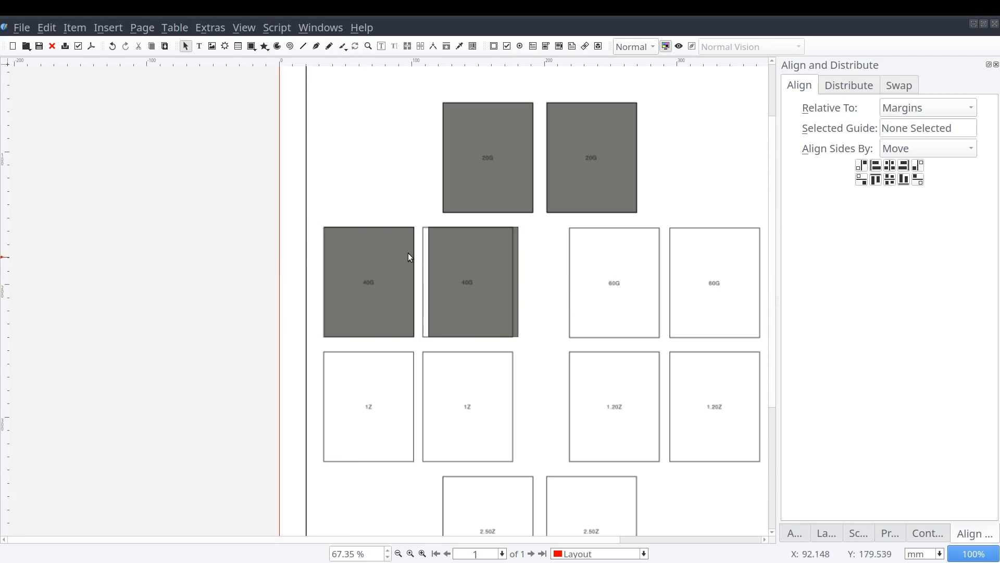
{"action": "left_click", "coordinate": [844, 90]}
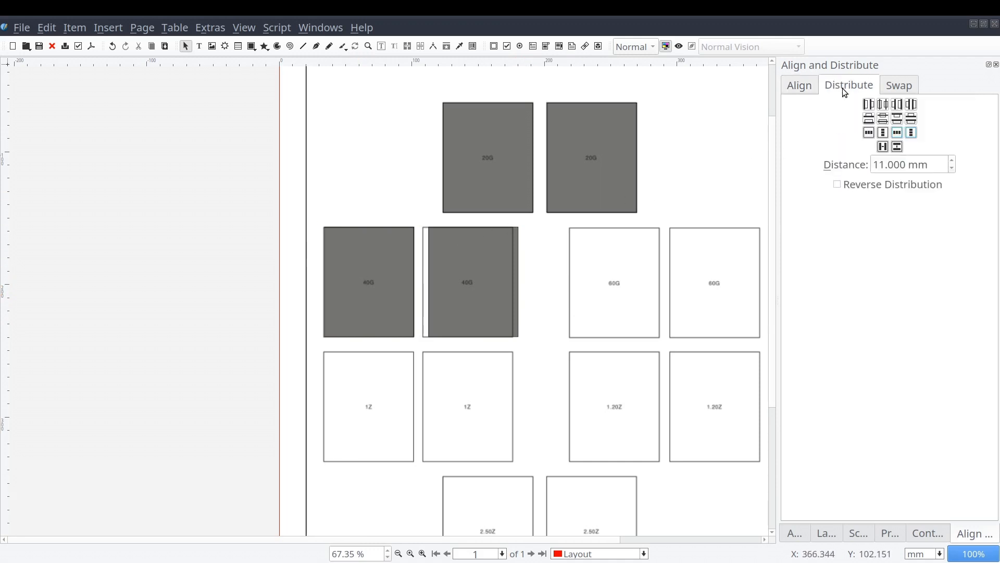
{"action": "left_click", "coordinate": [394, 285]}
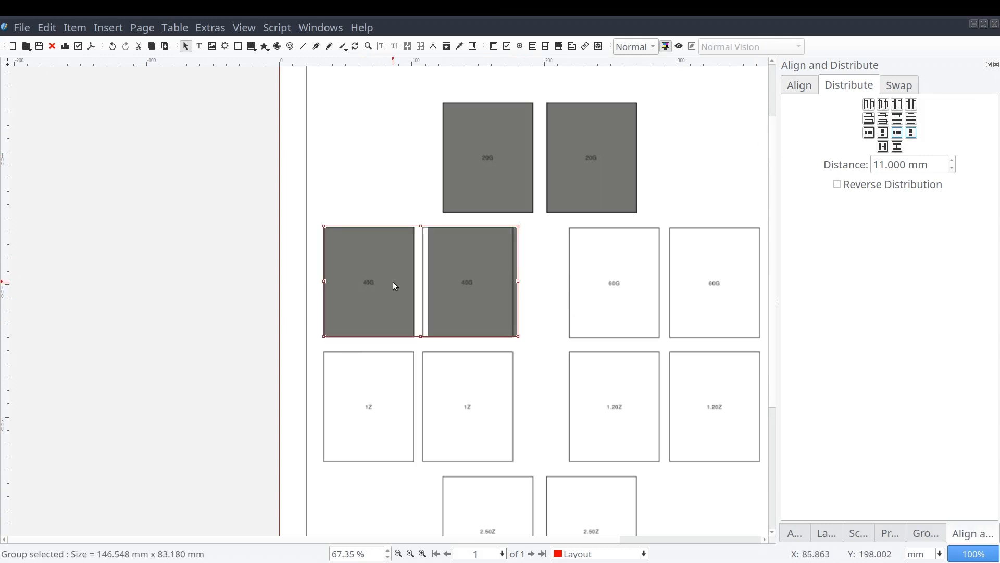
{"action": "key", "text": "ctrl+shift+g"}
{"action": "left_click", "coordinate": [530, 298]}
{"action": "left_click", "coordinate": [389, 292]}
{"action": "left_click", "coordinate": [447, 286]}
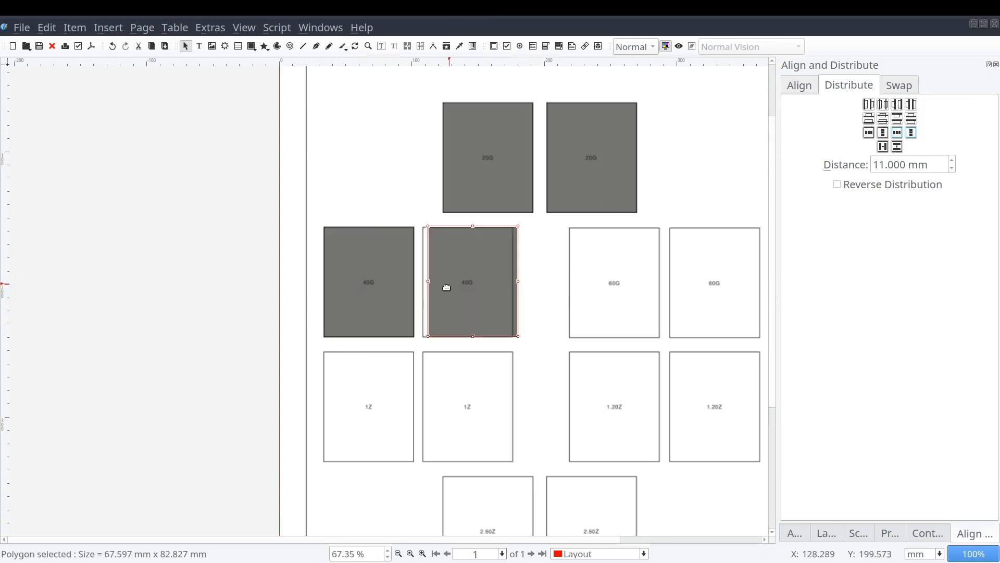
- Try distributing the two 40G rectangles horizontally with an 8 mm gap between them
{"action": "left_click", "coordinate": [398, 286]}
{"action": "left_click", "coordinate": [484, 292], "text": "shift"}
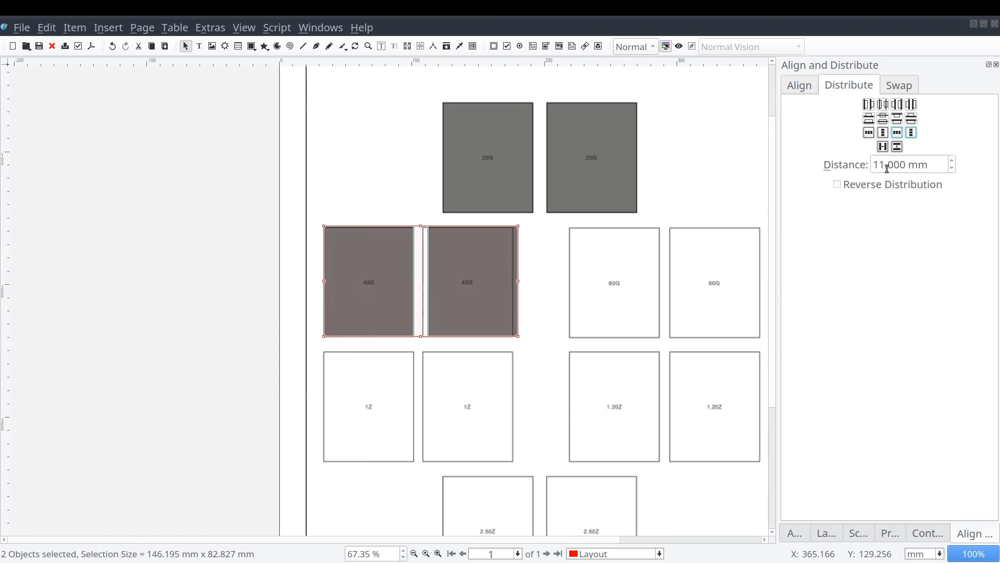
{"action": "left_click_drag", "start_coordinate": [886, 168], "coordinate": [870, 173]}
{"action": "type", "text": "8"}
{"action": "left_click", "coordinate": [884, 148]}
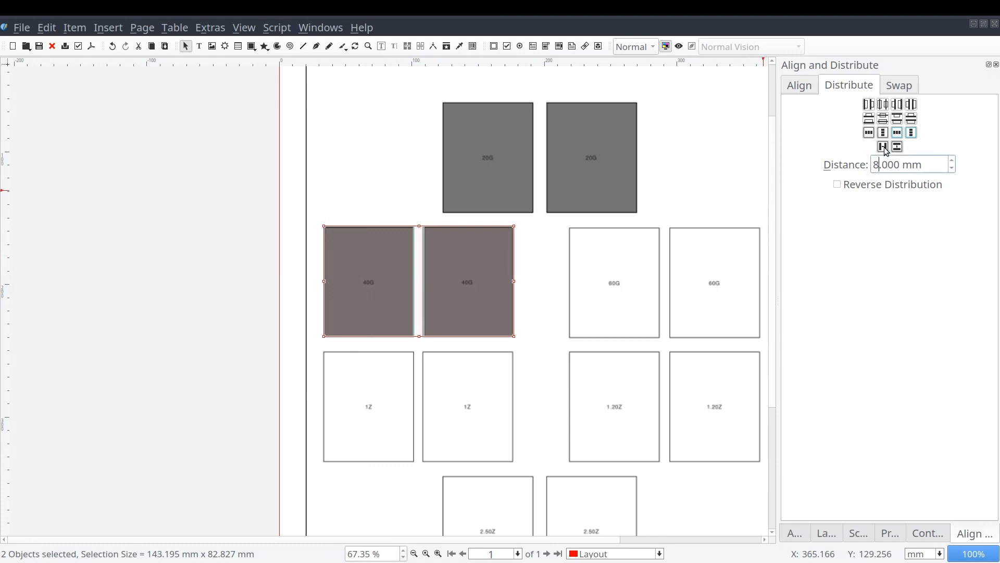
- Try distributing the two 40G rectangles horizontally with a 6 mm gap between them
{"action": "scroll", "coordinate": [429, 283], "scroll_direction": "up", "scroll_amount": 6}
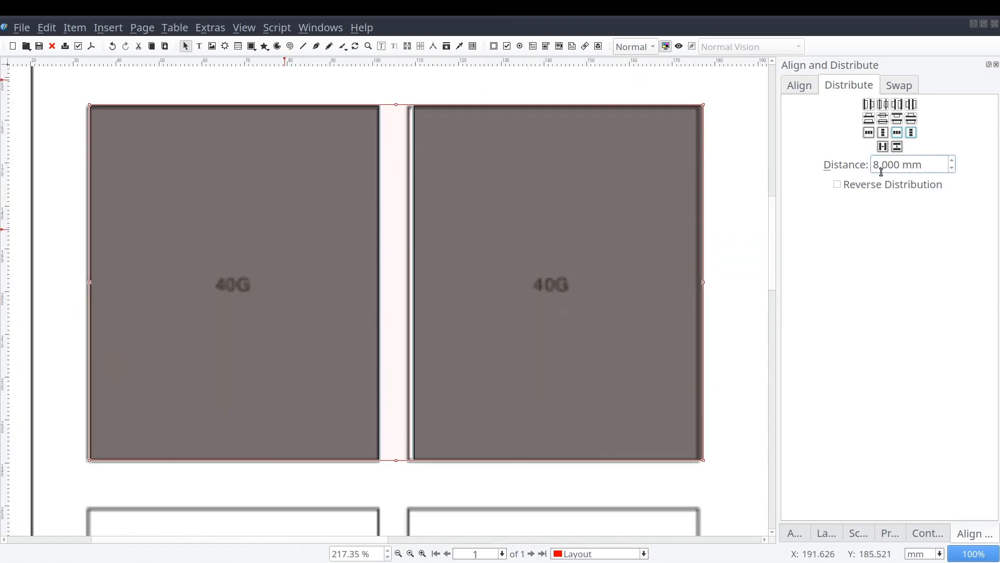
{"action": "left_click", "coordinate": [881, 171]}
{"action": "key", "text": "BackSpace"}
{"action": "type", "text": "7"}
{"action": "key", "text": "BackSpace"}
{"action": "type", "text": "6"}
{"action": "left_click", "coordinate": [883, 147]}
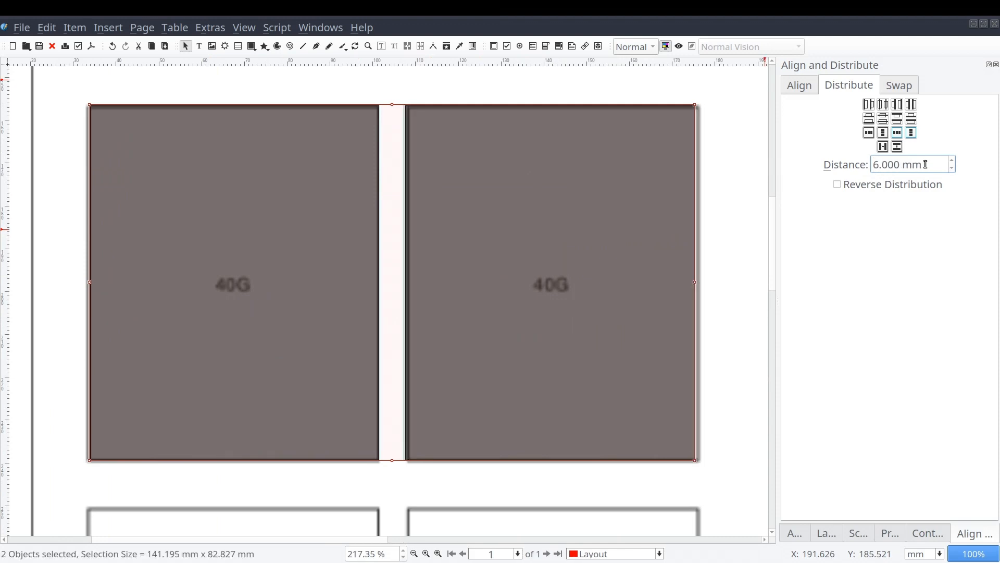
- Distribute the two 40G rectangles horizontally with a 7 mm gap between them
{"action": "key", "text": "BackSpace"}
{"action": "type", "text": "7"}
{"action": "left_click", "coordinate": [882, 147]}
{"action": "left_click", "coordinate": [393, 301]}
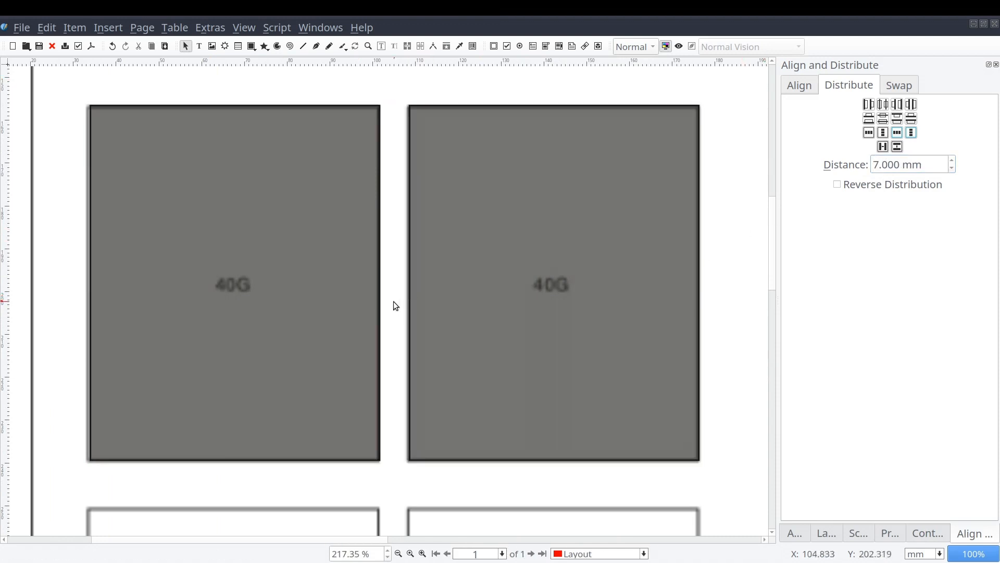
- Group the two evenly spaced 40G rectangles
{"action": "left_click", "coordinate": [355, 295]}
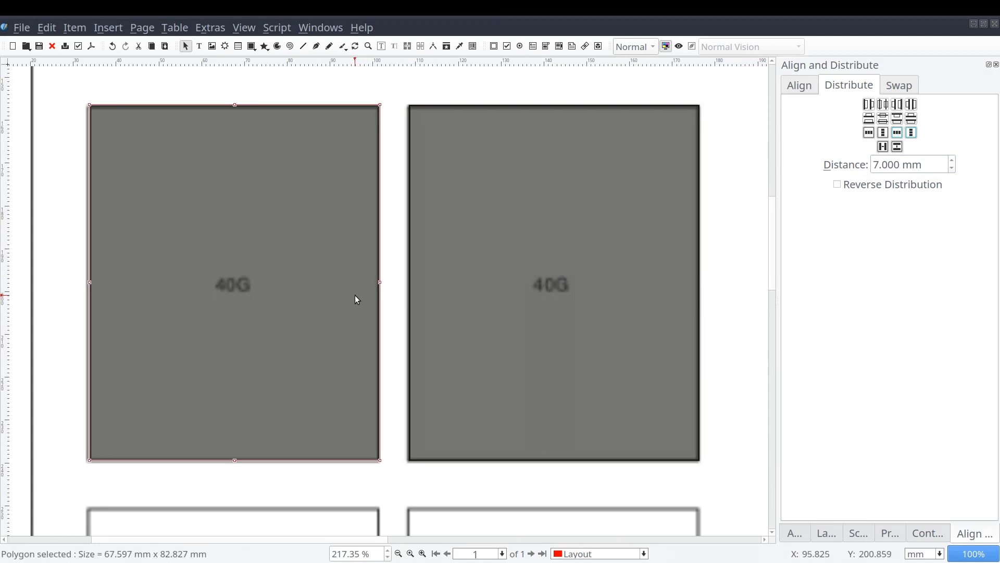
{"action": "left_click", "coordinate": [494, 311], "text": "shift"}
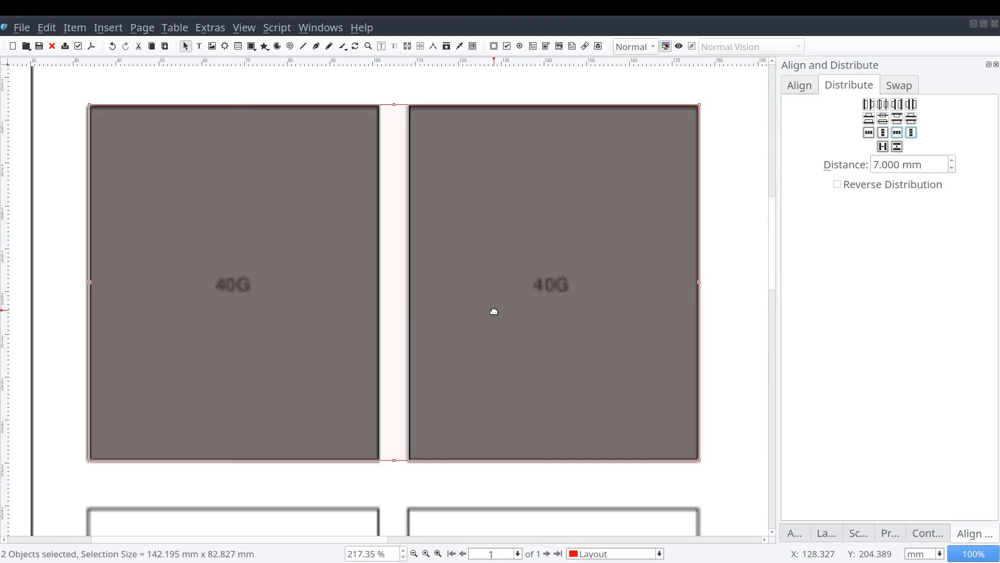
{"action": "key", "text": "ctrl+g"}
- Duplicate the 40G group and move the copy down so it partly overlaps the 1Z boxes
{"action": "scroll", "coordinate": [493, 311], "scroll_direction": "down", "scroll_amount": 2}
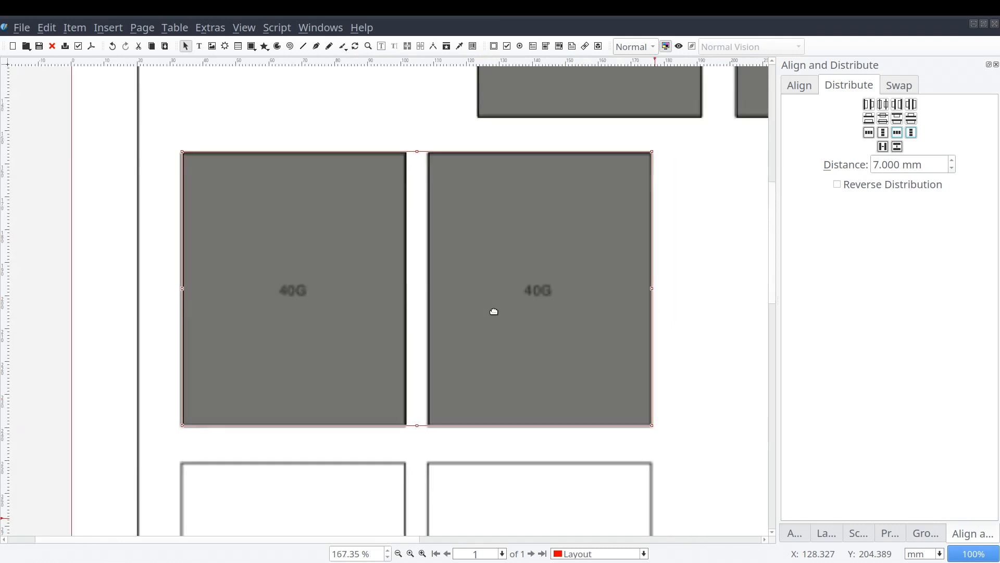
{"action": "scroll", "coordinate": [647, 293], "scroll_direction": "down", "scroll_amount": 2}
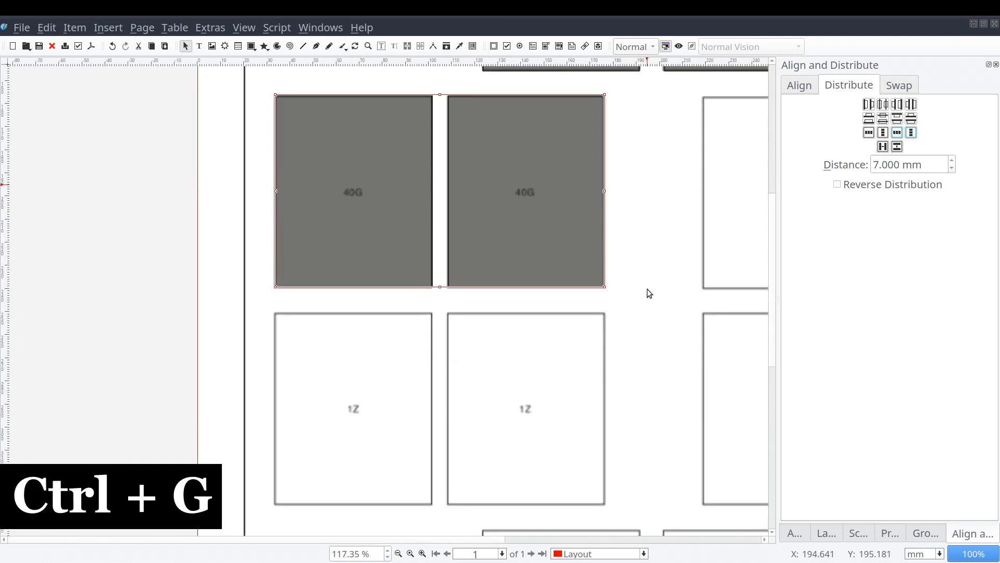
{"action": "key", "text": "ctrl+d"}
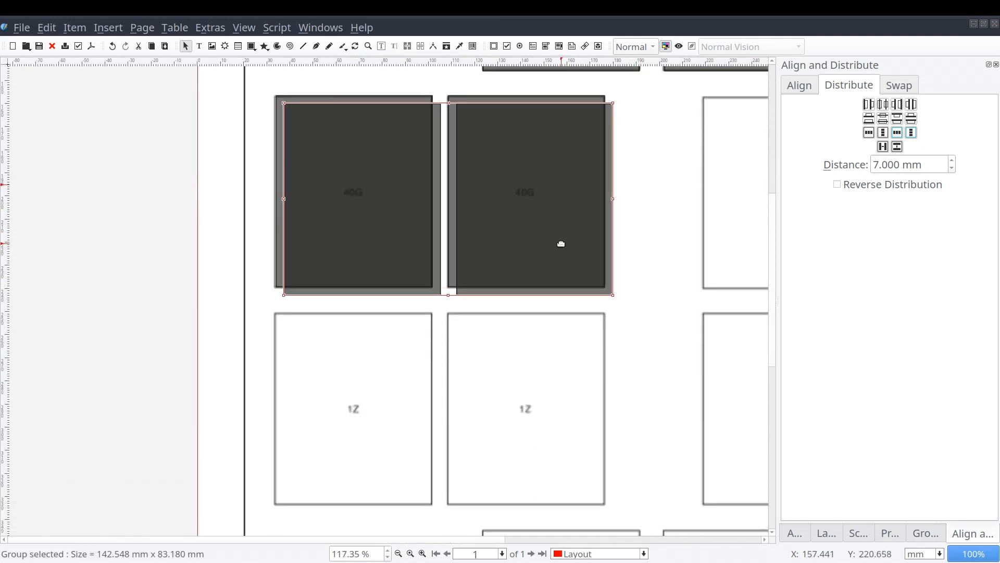
{"action": "left_click_drag", "start_coordinate": [561, 244], "coordinate": [569, 323]}
- Align the copied group's left edge with the original 40G group's left edge, relative to First Selected
{"action": "left_click", "coordinate": [518, 151]}
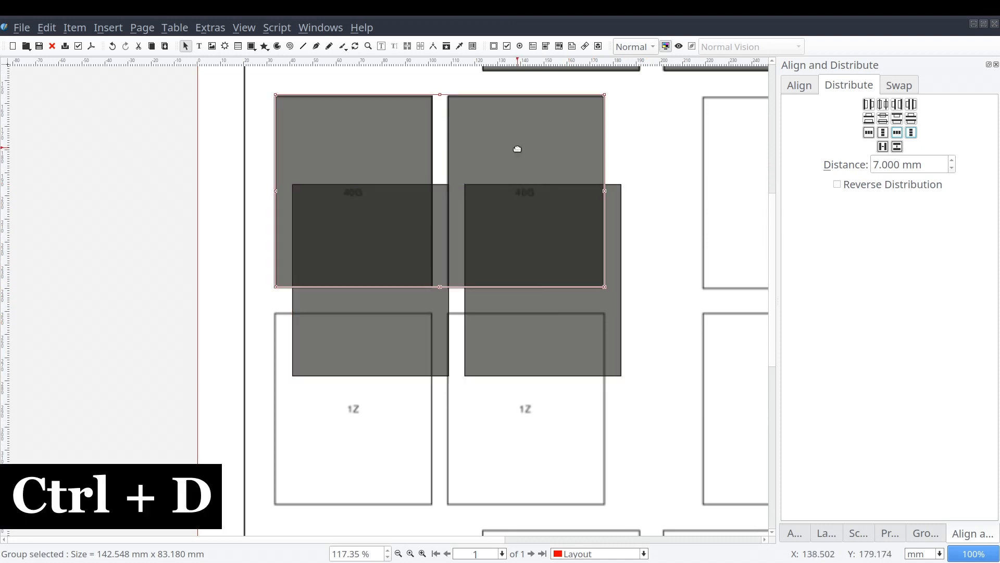
{"action": "left_click", "coordinate": [523, 327], "text": "shift"}
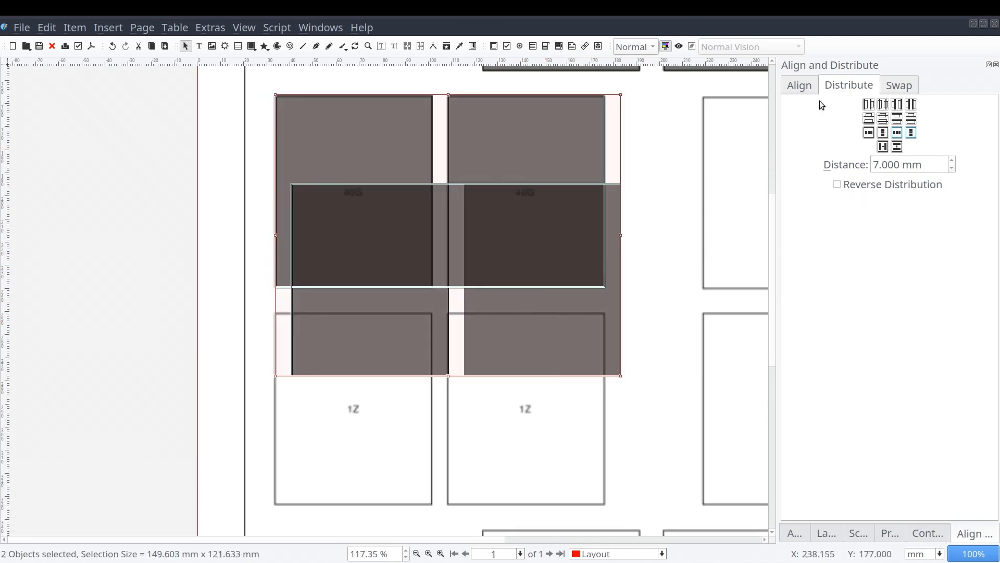
{"action": "left_click", "coordinate": [805, 87]}
{"action": "left_click", "coordinate": [897, 109]}
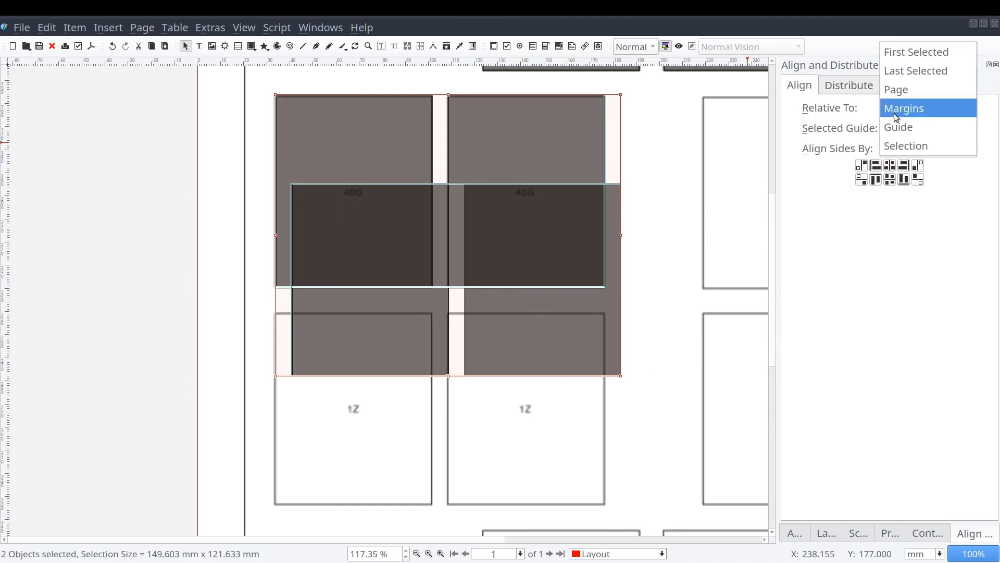
{"action": "left_click", "coordinate": [896, 50]}
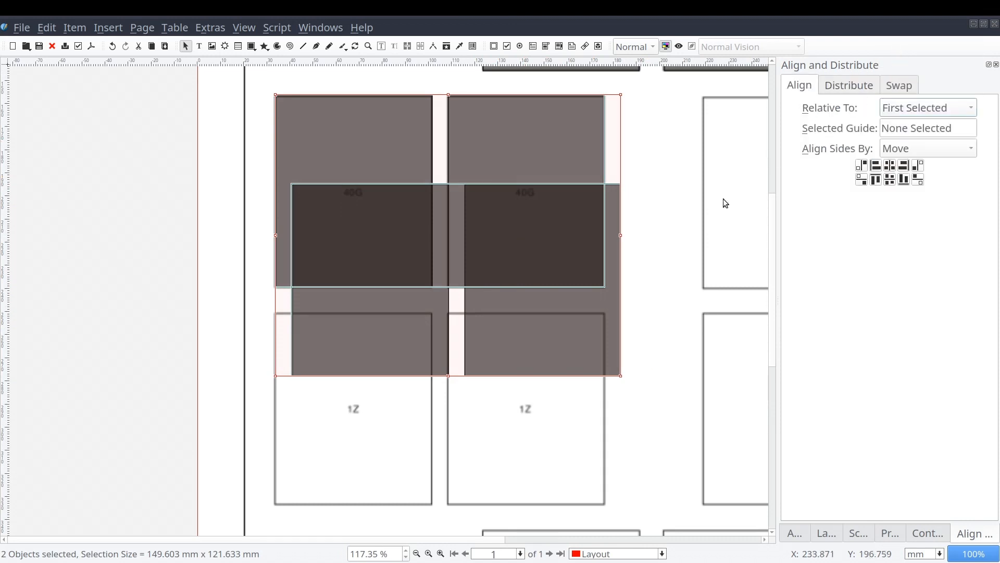
{"action": "left_click", "coordinate": [672, 197]}
{"action": "left_click", "coordinate": [501, 144]}
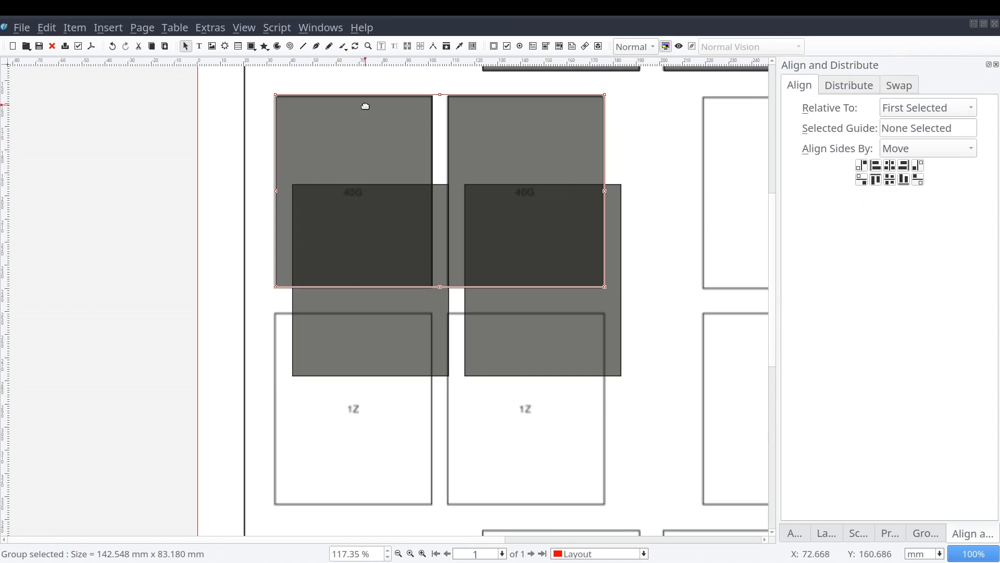
{"action": "left_click", "coordinate": [574, 349], "text": "shift"}
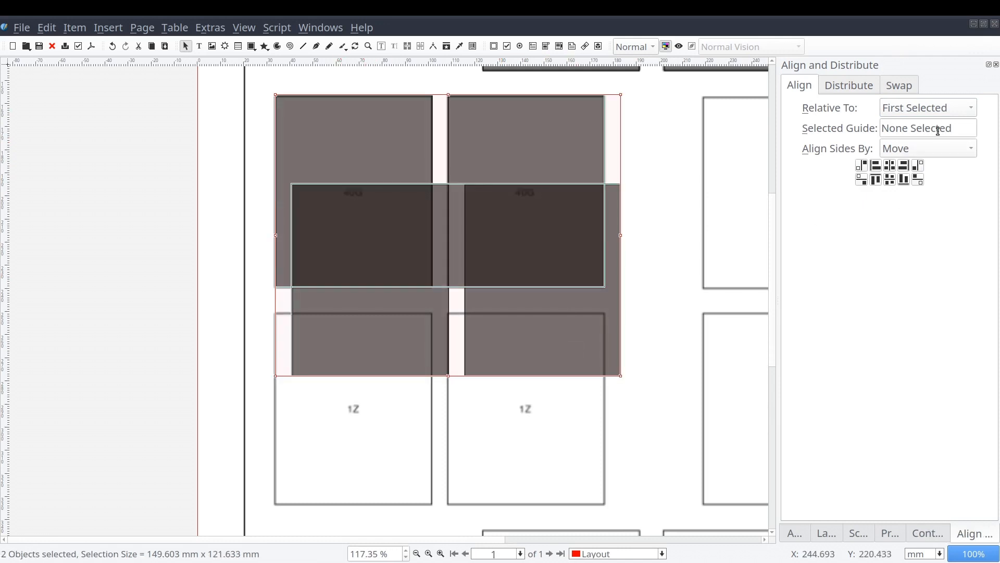
{"action": "left_click", "coordinate": [876, 165]}
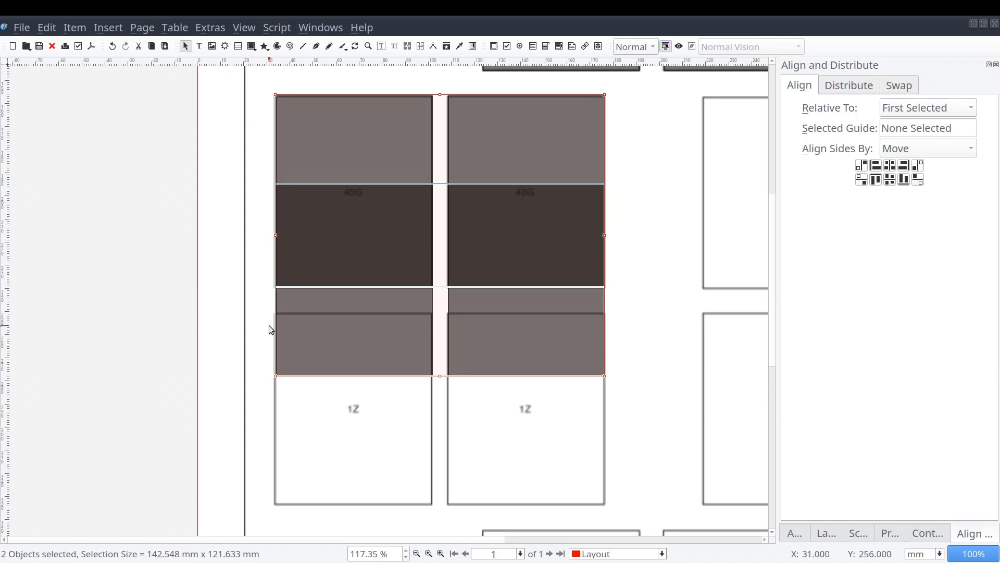
- Distribute the two groups vertically with an 11 mm gap so the copy covers the 1Z boxes
{"action": "left_click", "coordinate": [851, 92]}
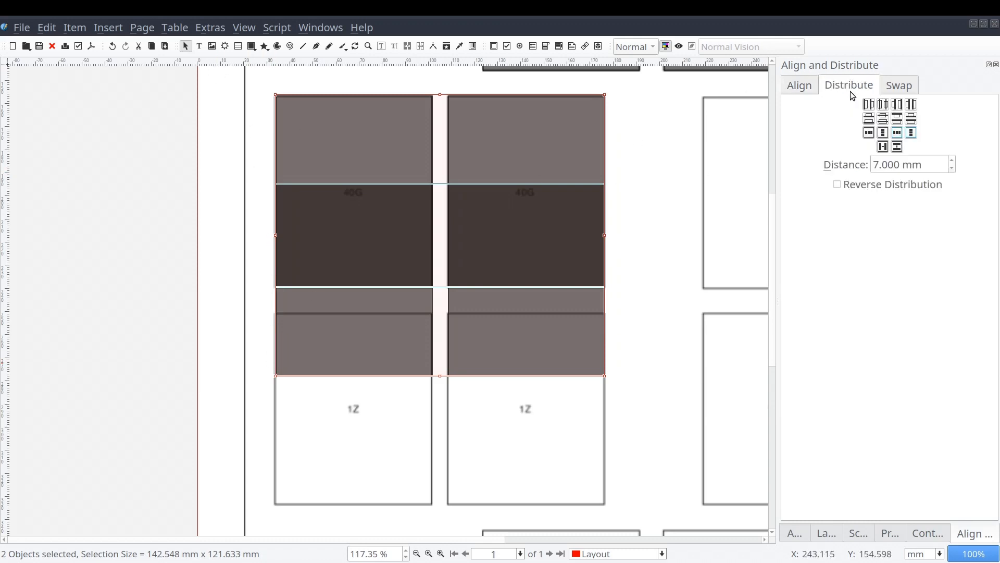
{"action": "double_click", "coordinate": [876, 166]}
{"action": "type", "text": "11"}
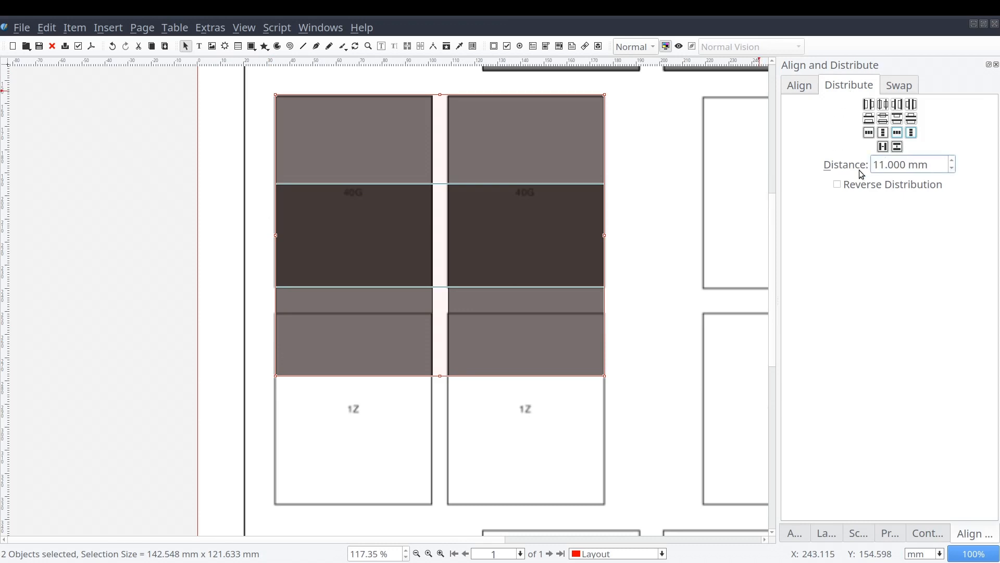
{"action": "left_click", "coordinate": [901, 149]}
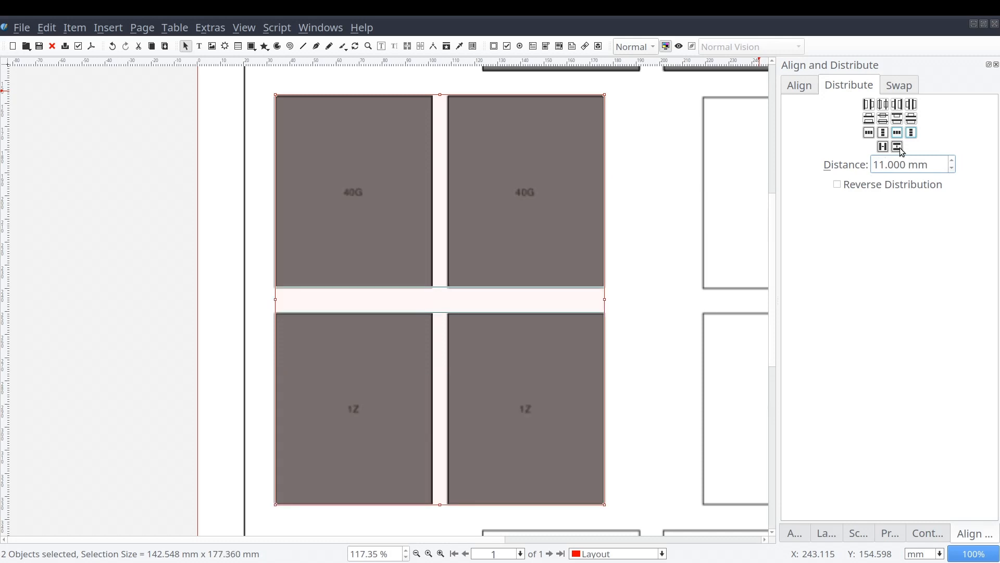
{"action": "left_click", "coordinate": [680, 362]}
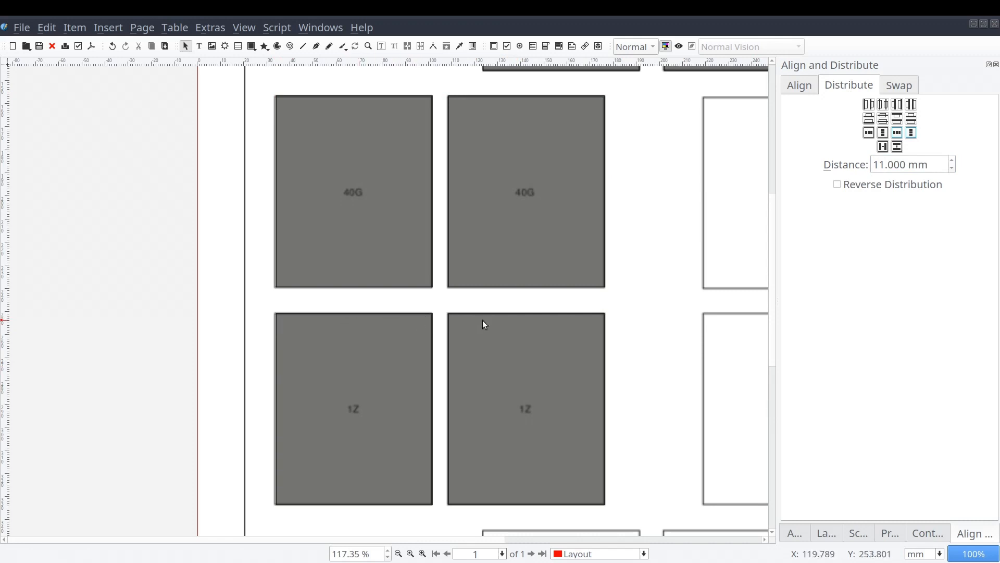
- Group the 40G and 1Z rectangle groups into one block and duplicate it
{"action": "left_click", "coordinate": [363, 236]}
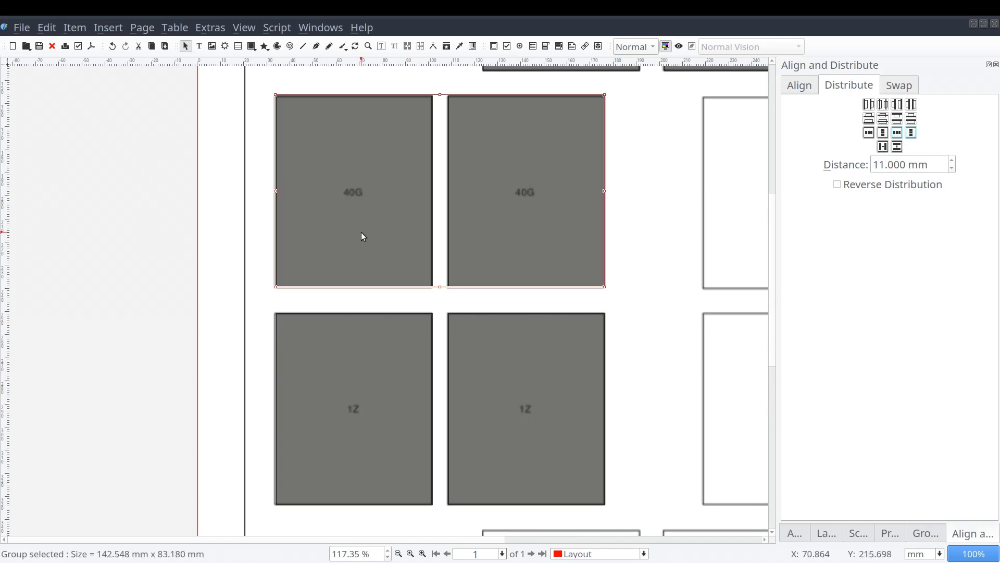
{"action": "key", "text": "ctrl+g"}
{"action": "scroll", "coordinate": [363, 236], "scroll_direction": "down", "scroll_amount": 2}
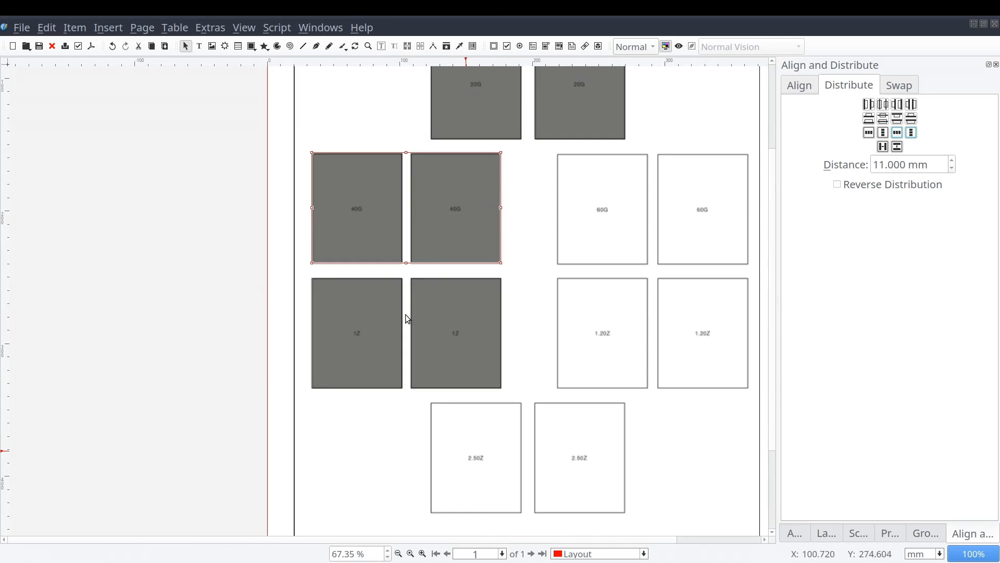
{"action": "left_click", "coordinate": [529, 312]}
{"action": "left_click", "coordinate": [448, 208]}
{"action": "left_click", "coordinate": [461, 327], "text": "shift"}
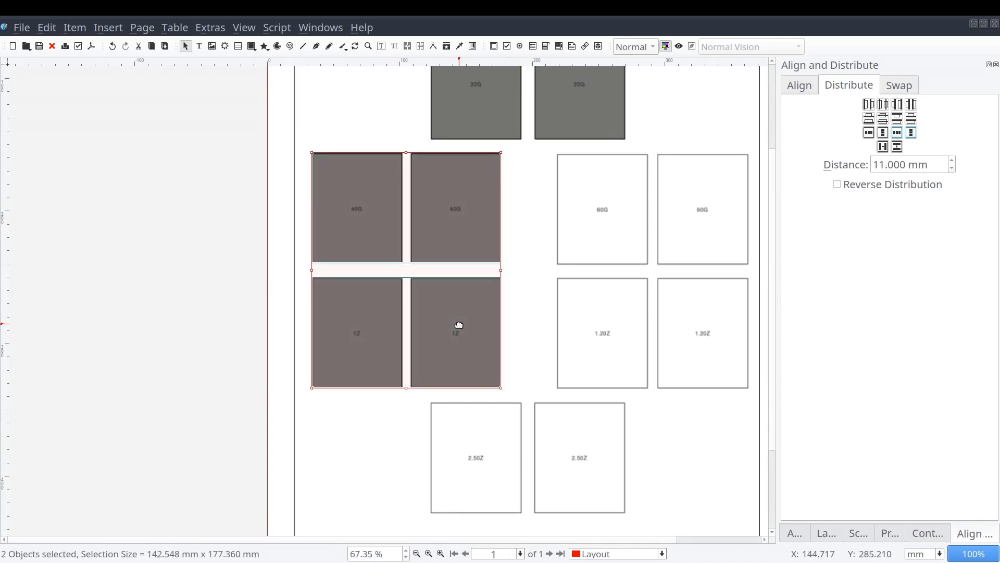
{"action": "key", "text": "ctrl+d"}
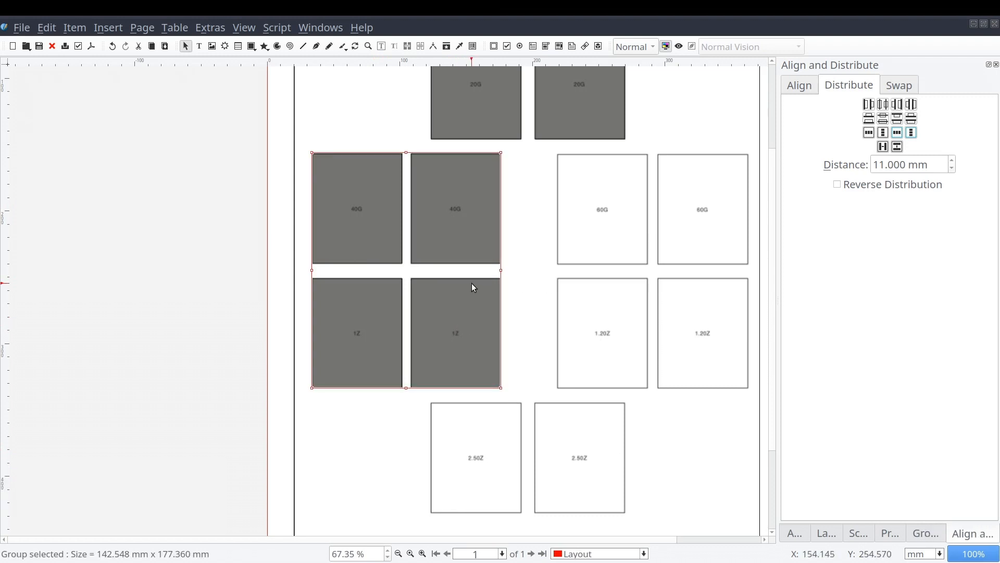
- Move the copied block off the original and align it against the original's right side with matching tops, relative to First Selected
{"action": "left_click_drag", "start_coordinate": [460, 297], "coordinate": [554, 393]}
{"action": "left_click", "coordinate": [382, 349], "text": "shift"}
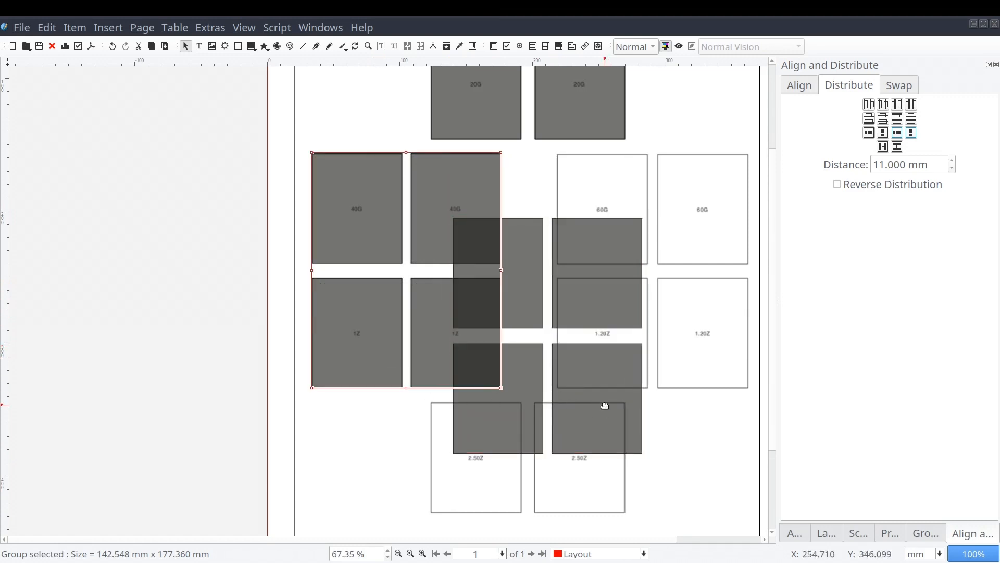
{"action": "left_click", "coordinate": [801, 92]}
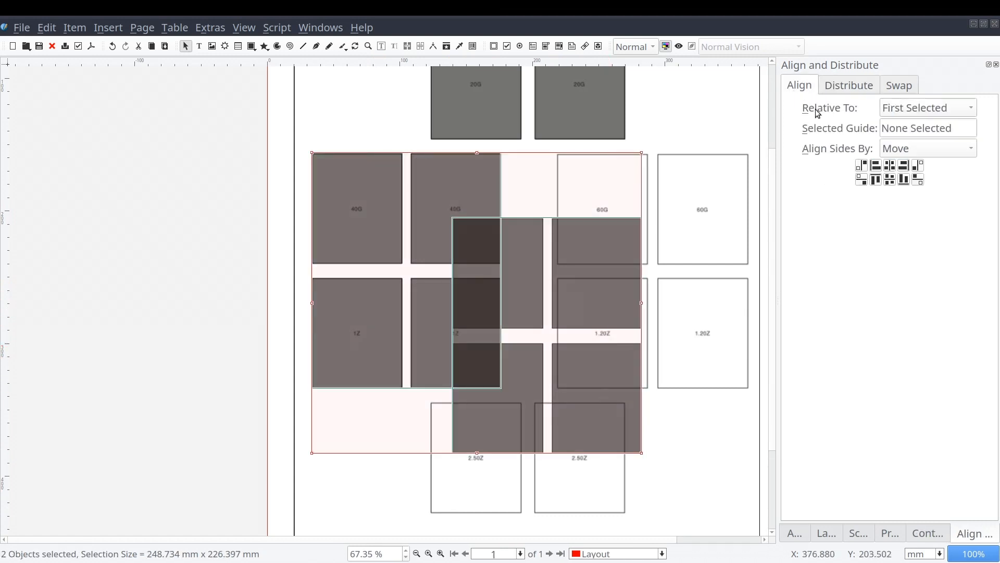
{"action": "left_click", "coordinate": [920, 166]}
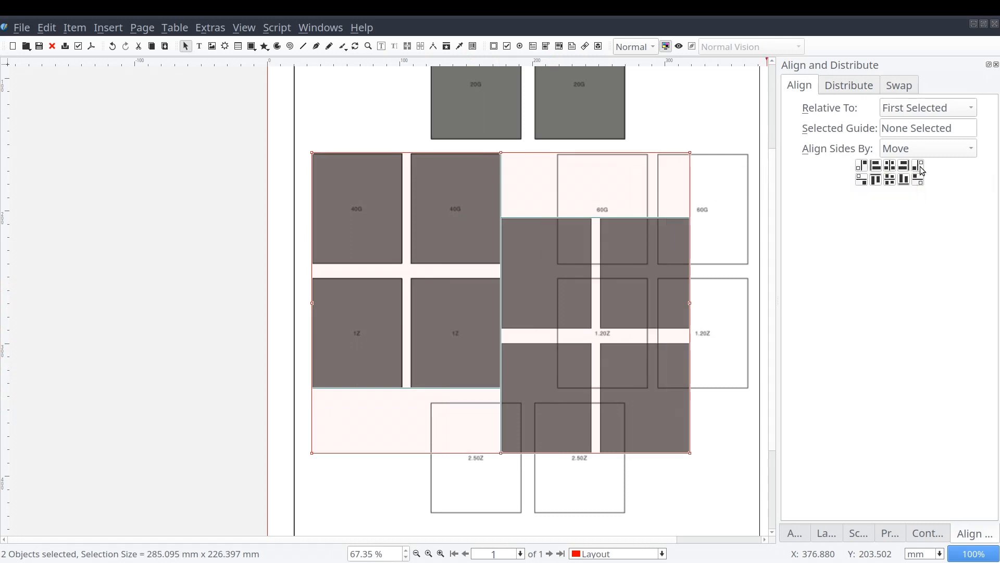
{"action": "left_click", "coordinate": [876, 180]}
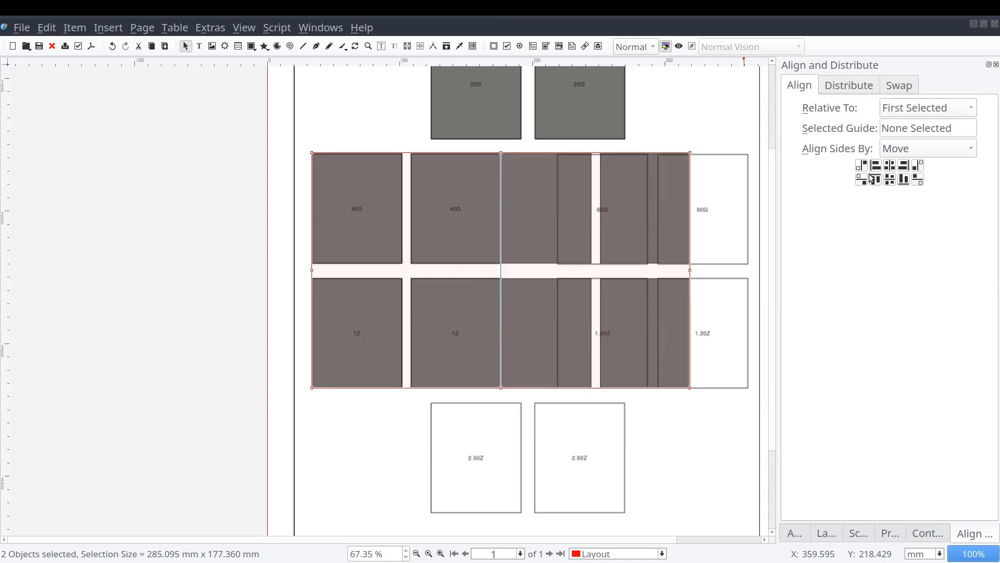
- Distribute the two four-rectangle blocks horizontally with a 21 mm gap
{"action": "left_click", "coordinate": [854, 91]}
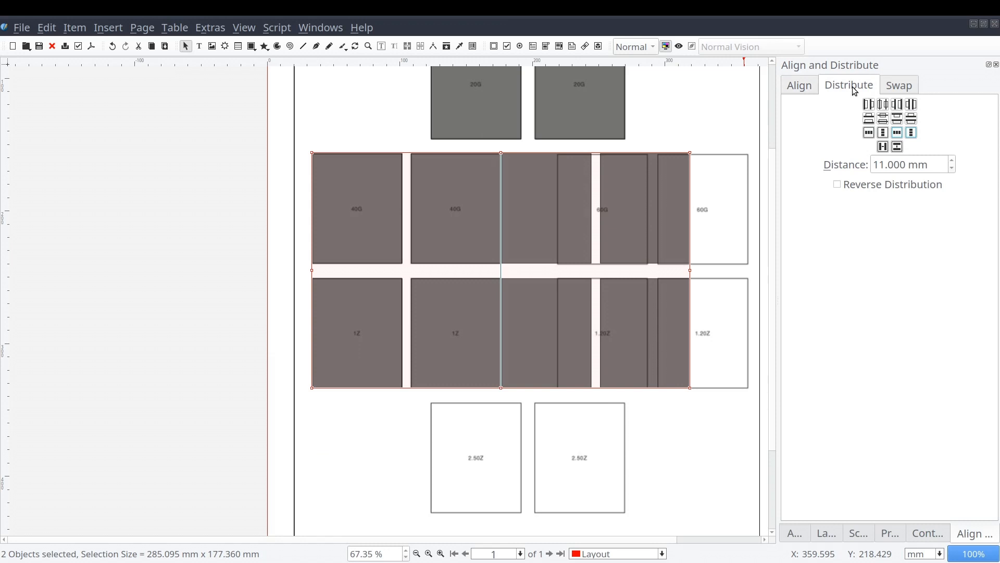
{"action": "left_click", "coordinate": [878, 165]}
{"action": "type", "text": "4"}
{"action": "left_click", "coordinate": [882, 147]}
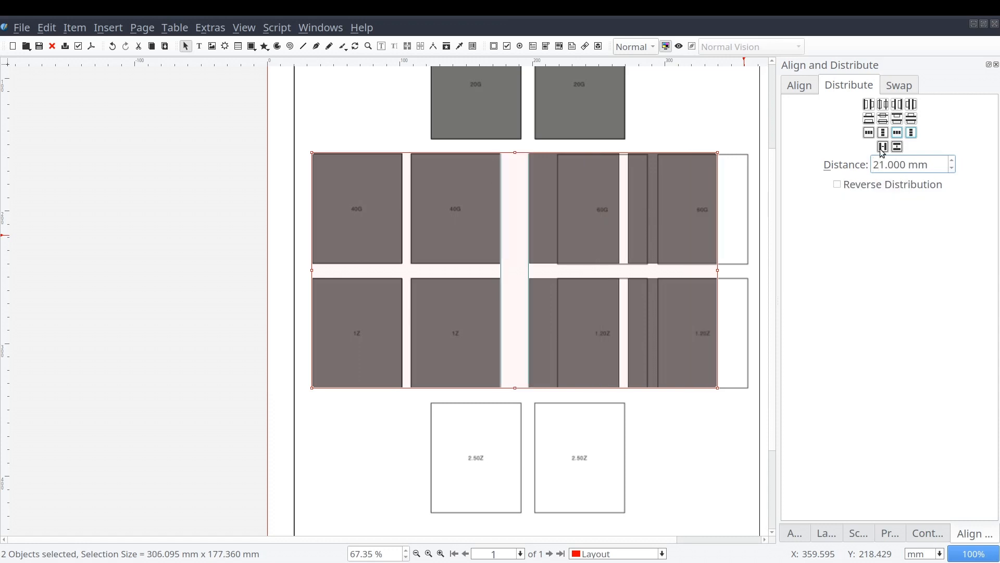
{"action": "left_click", "coordinate": [880, 150]}
- Widen the horizontal gap between the two blocks to 43 mm so the copy covers the 60G and 1.20Z boxes
{"action": "mouse_move", "coordinate": [886, 168]}
{"action": "left_mouse_down"}
{"action": "mouse_move", "coordinate": [881, 177]}
{"action": "mouse_move", "coordinate": [879, 165]}
{"action": "left_mouse_up"}
{"action": "type", "text": "2"}
{"action": "left_click", "coordinate": [880, 148]}
{"action": "left_click", "coordinate": [686, 427]}
{"action": "type", "text": "3"}
{"action": "left_click", "coordinate": [439, 277]}
{"action": "left_click", "coordinate": [602, 234], "text": "shift"}
{"action": "left_click", "coordinate": [882, 147]}
{"action": "type", "text": "44"}
{"action": "left_click", "coordinate": [884, 148]}
{"action": "type", "text": "3"}
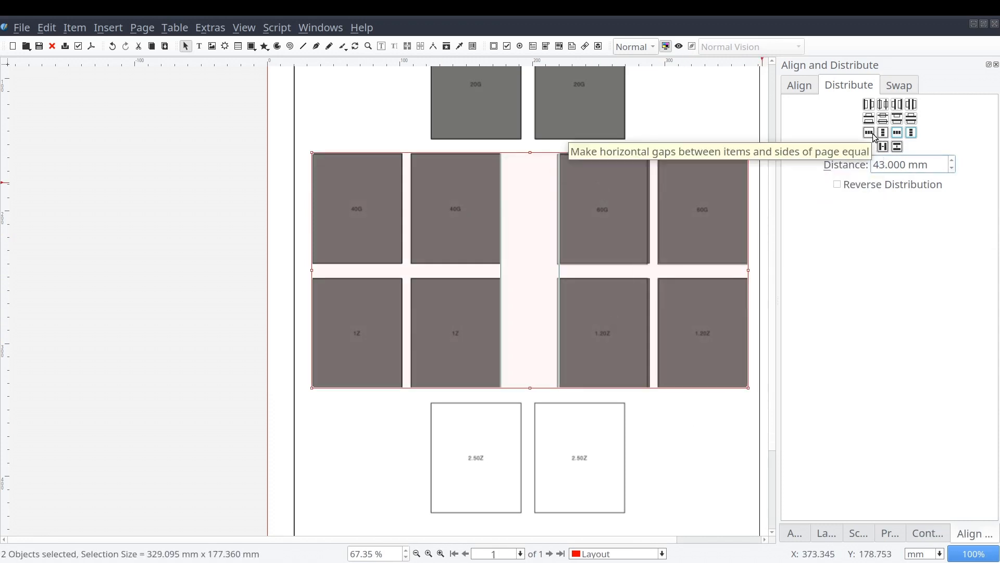
{"action": "left_click", "coordinate": [881, 145]}
- Group the 40G/1Z block with the 60G/1.20Z block
{"action": "left_click", "coordinate": [530, 271]}
{"action": "left_click", "coordinate": [482, 235]}
{"action": "left_click", "coordinate": [650, 236], "text": "shift"}
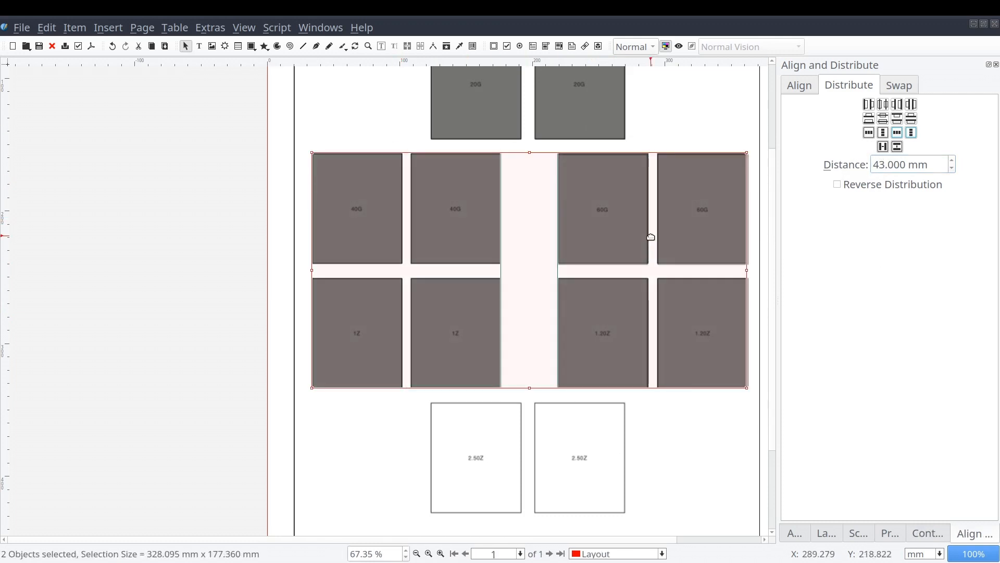
{"action": "key", "text": "ctrl+g"}
- Try centering the eight-rectangle group horizontally relative to Margins, and undo the alignment
{"action": "left_click", "coordinate": [799, 81]}
{"action": "left_click", "coordinate": [921, 109]}
{"action": "left_click", "coordinate": [916, 174]}
{"action": "left_click", "coordinate": [890, 167]}
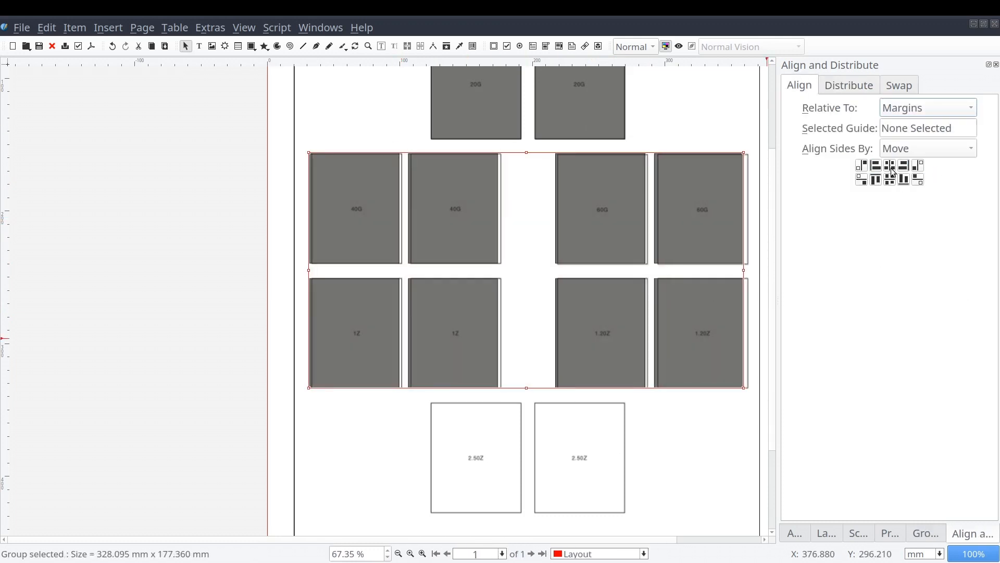
{"action": "key", "text": "ctrl+z"}
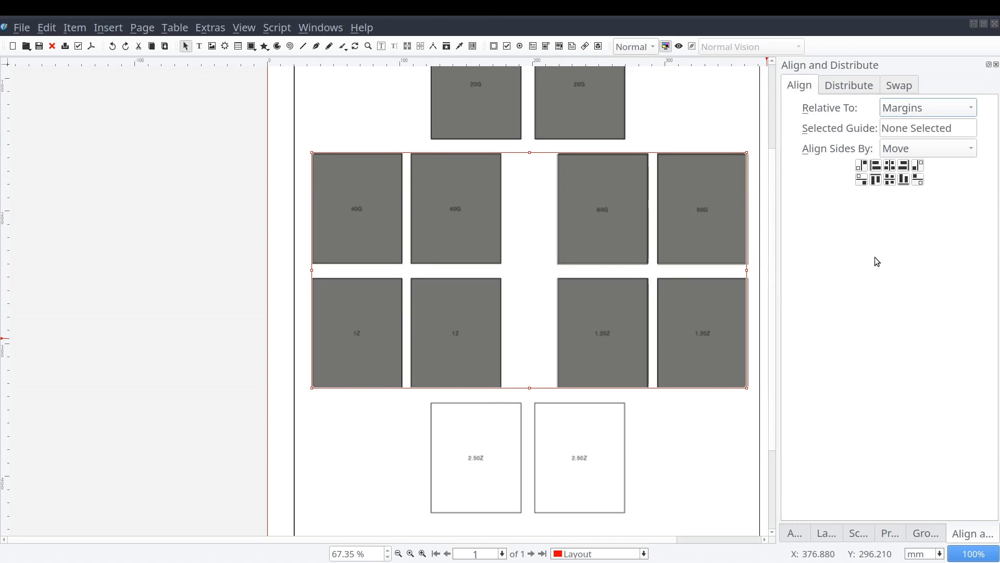
- Duplicate the 20G group and move the copy slightly down so it overlaps the 40G and 60G rectangles
{"action": "left_click", "coordinate": [577, 114]}
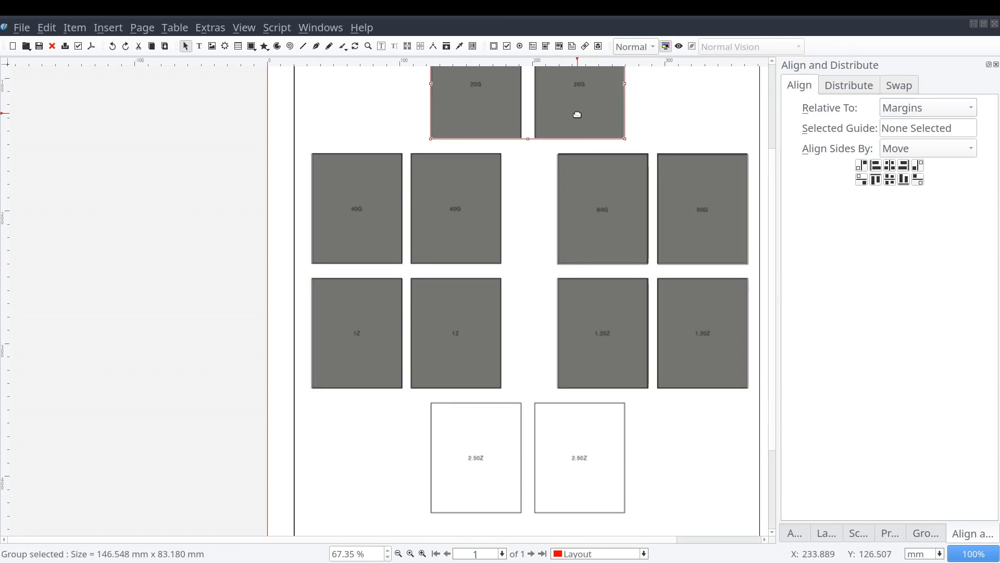
{"action": "key", "text": "ctrl+d"}
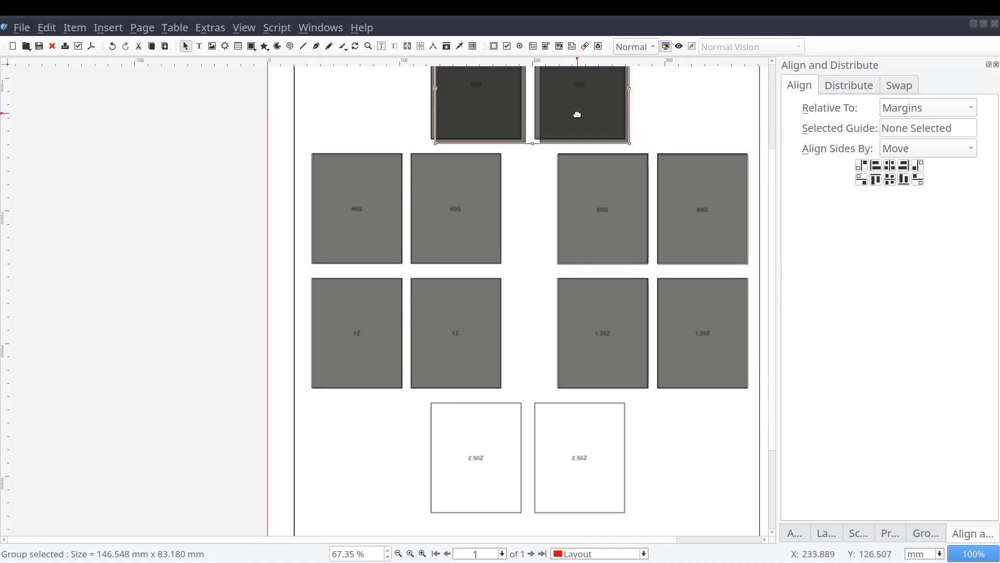
{"action": "left_click_drag", "start_coordinate": [577, 114], "coordinate": [583, 143]}
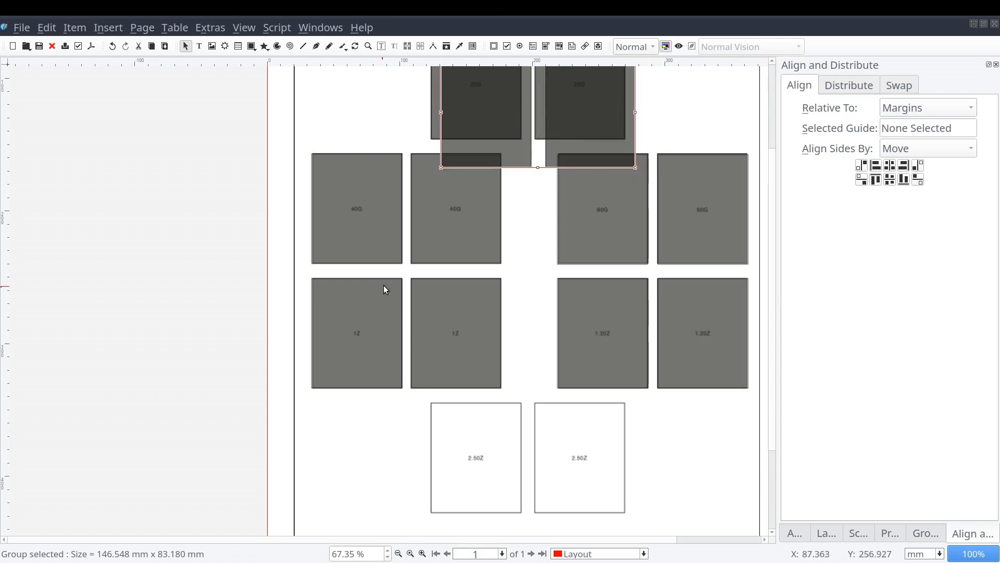
- Align the copied 20G group's top to the bottom of the eight-rectangle group, relative to First Selected
{"action": "left_click", "coordinate": [402, 244]}
{"action": "key", "text": "ctrl+d"}
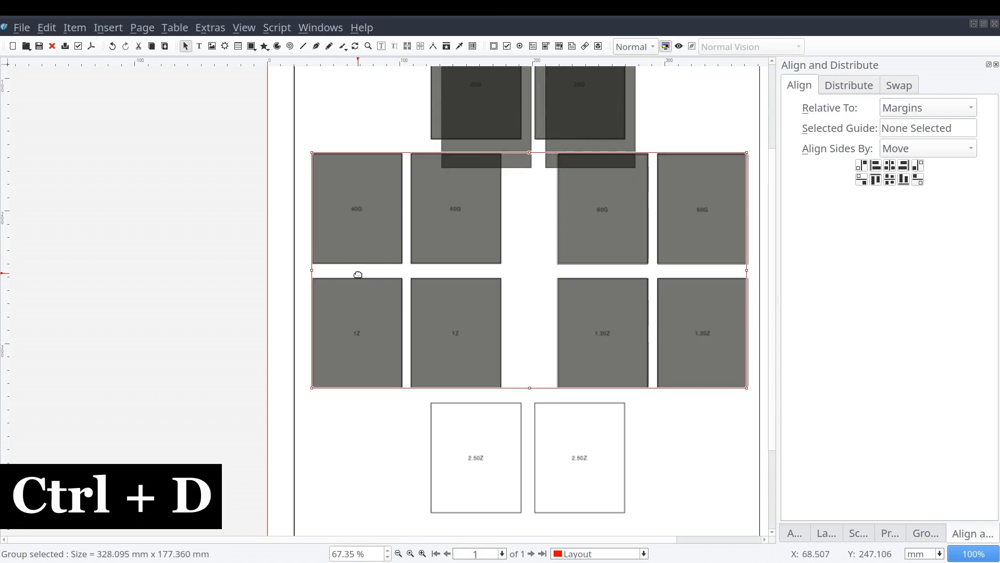
{"action": "left_click", "coordinate": [599, 130], "text": "shift"}
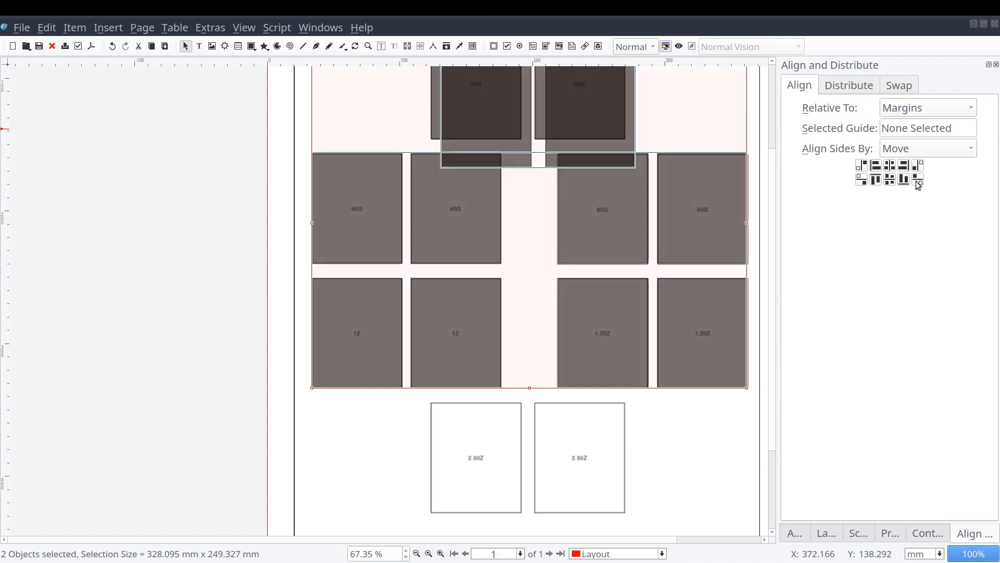
{"action": "left_click", "coordinate": [923, 108]}
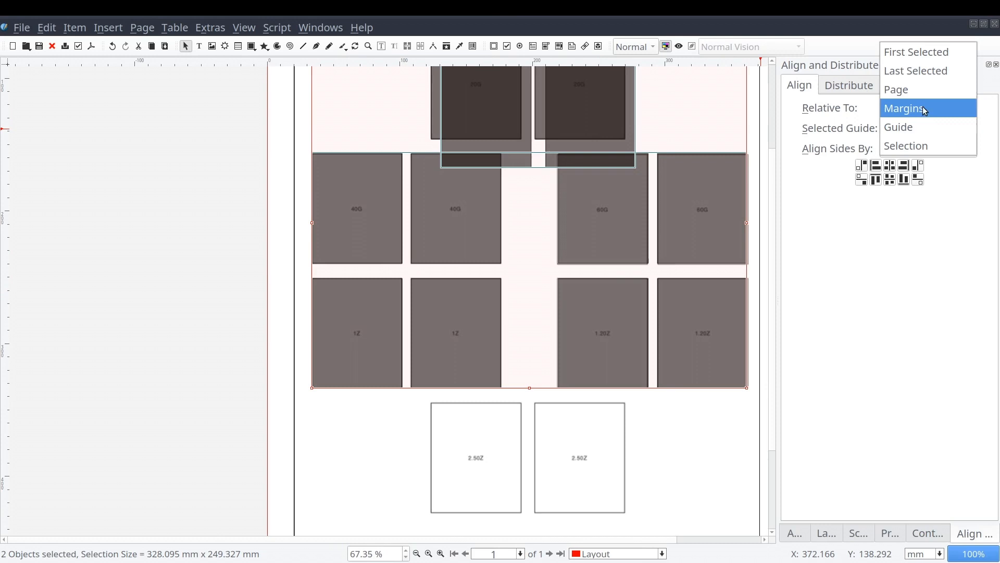
{"action": "left_click", "coordinate": [919, 50]}
{"action": "left_click", "coordinate": [918, 179]}
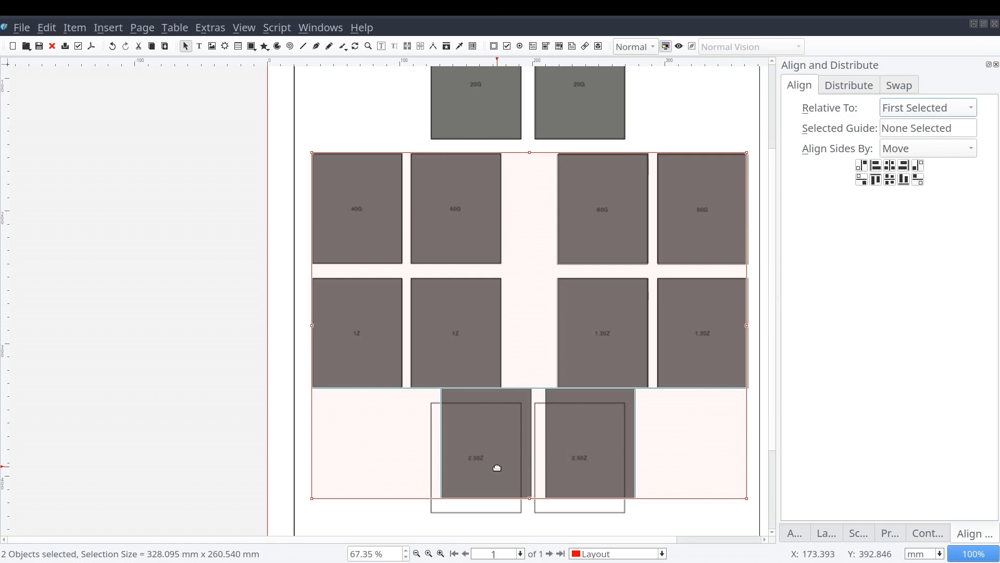
- Distribute the eight-rectangle group and the 20G copy vertically with an 11 mm gap
{"action": "left_click", "coordinate": [844, 86]}
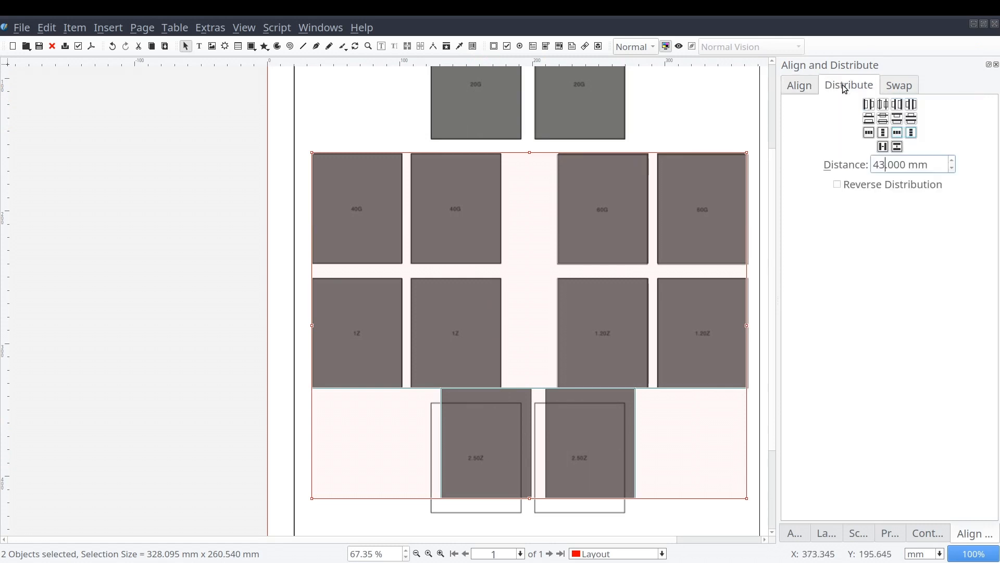
{"action": "double_click", "coordinate": [877, 164]}
{"action": "type", "text": "11"}
{"action": "left_click", "coordinate": [898, 146]}
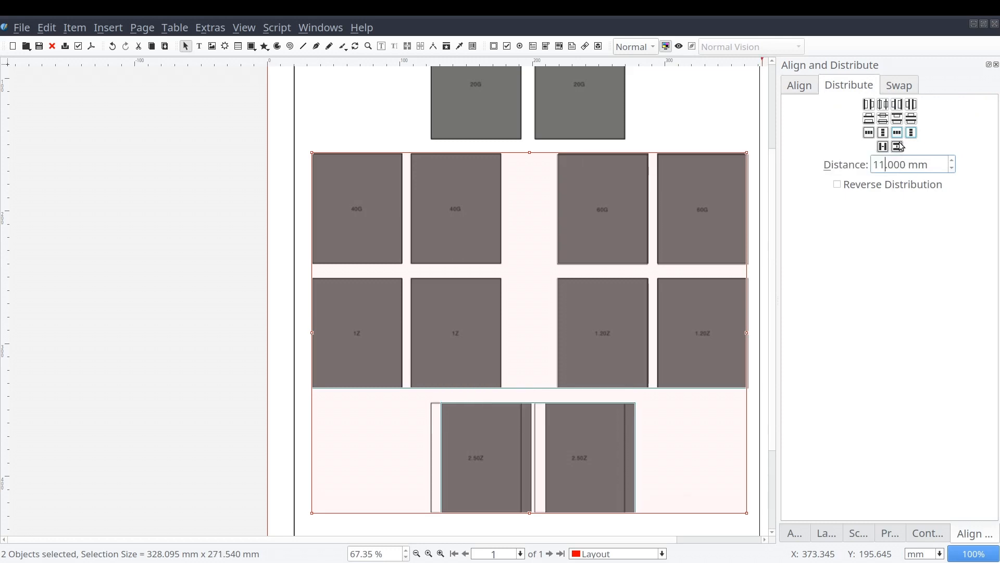
- Align the copy's left edge with the original 20G group's left edge so it covers the 2.50Z boxes
{"action": "left_click", "coordinate": [477, 121]}
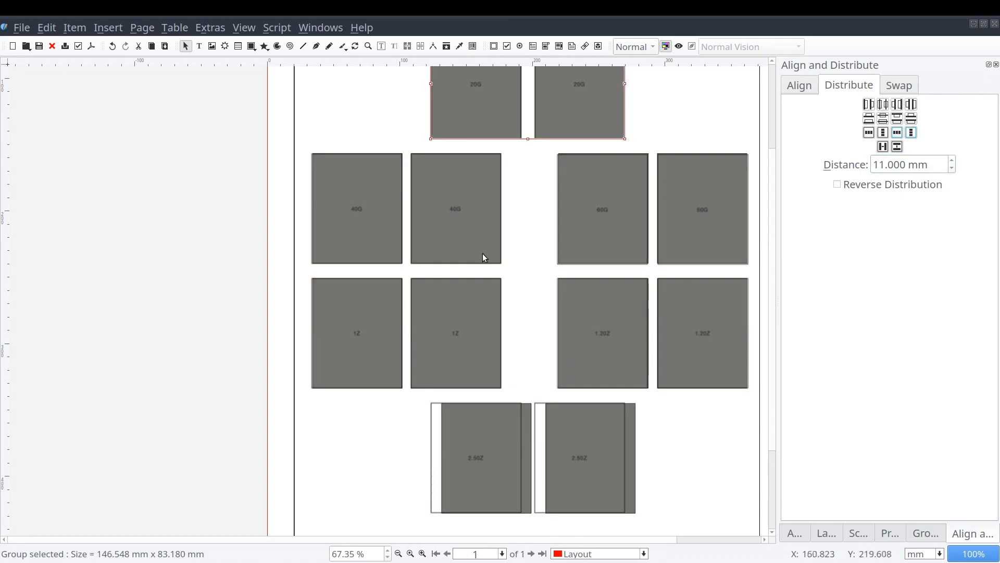
{"action": "left_click", "coordinate": [509, 433], "text": "shift"}
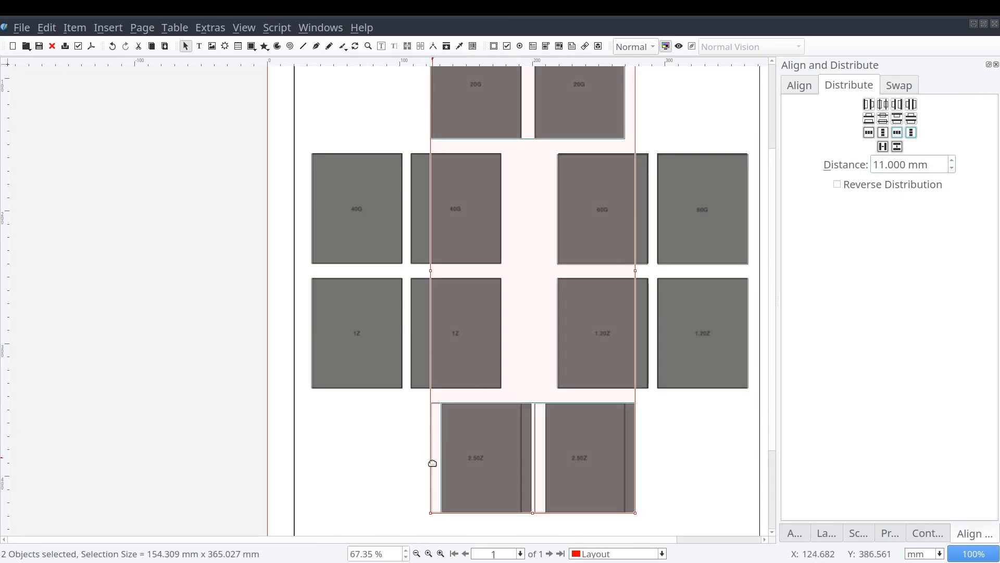
{"action": "left_click", "coordinate": [793, 85]}
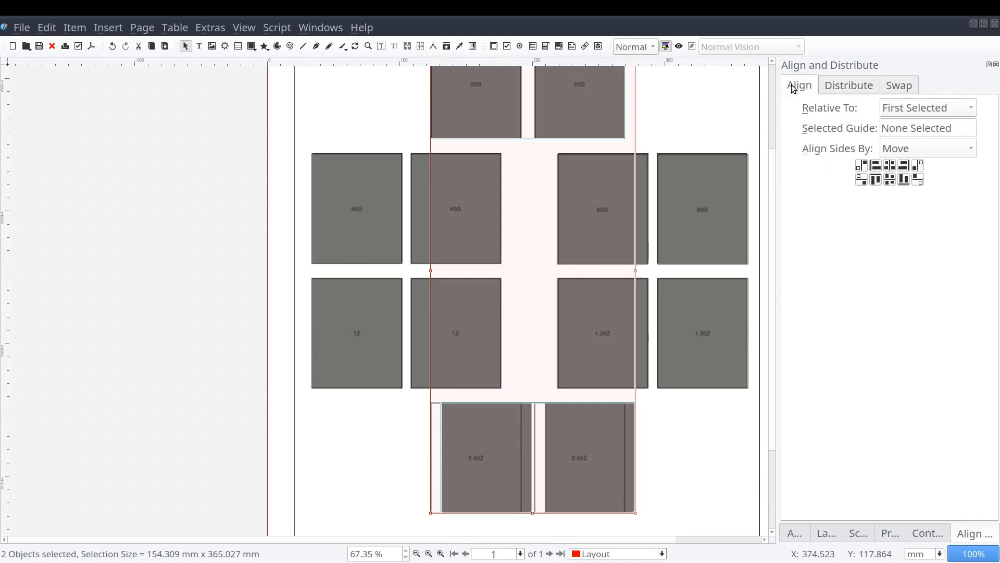
{"action": "left_click", "coordinate": [876, 166]}
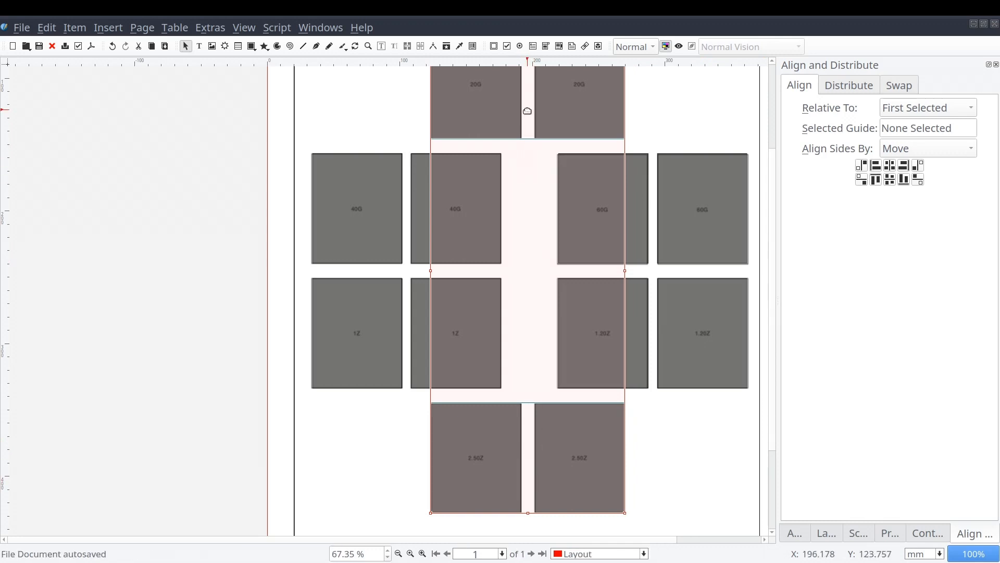
{"action": "left_click", "coordinate": [654, 436]}
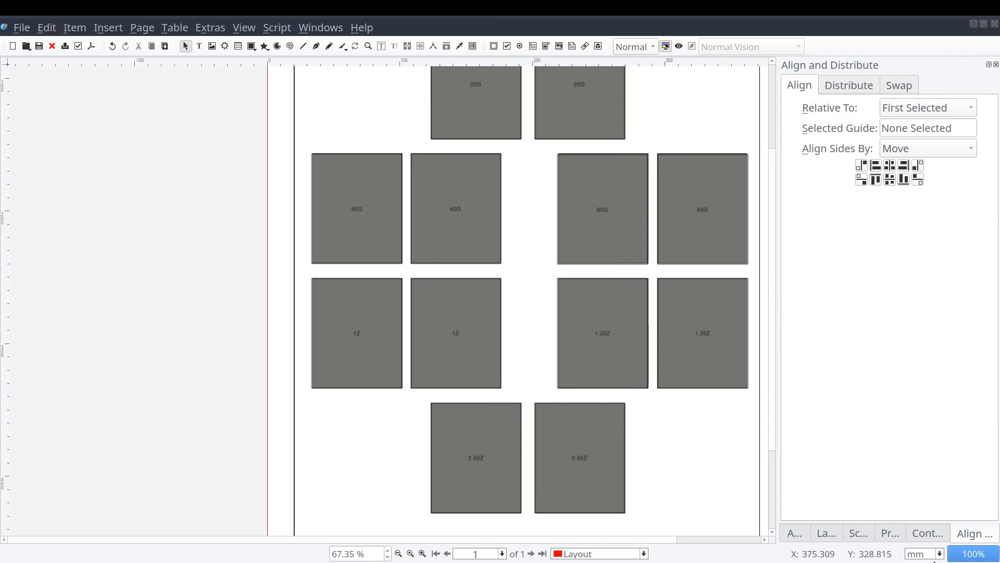
- Review the whole page and its layers, and check the rectangle layout in preview mode without the background image
{"action": "scroll", "coordinate": [645, 286], "scroll_direction": "down", "scroll_amount": 1}
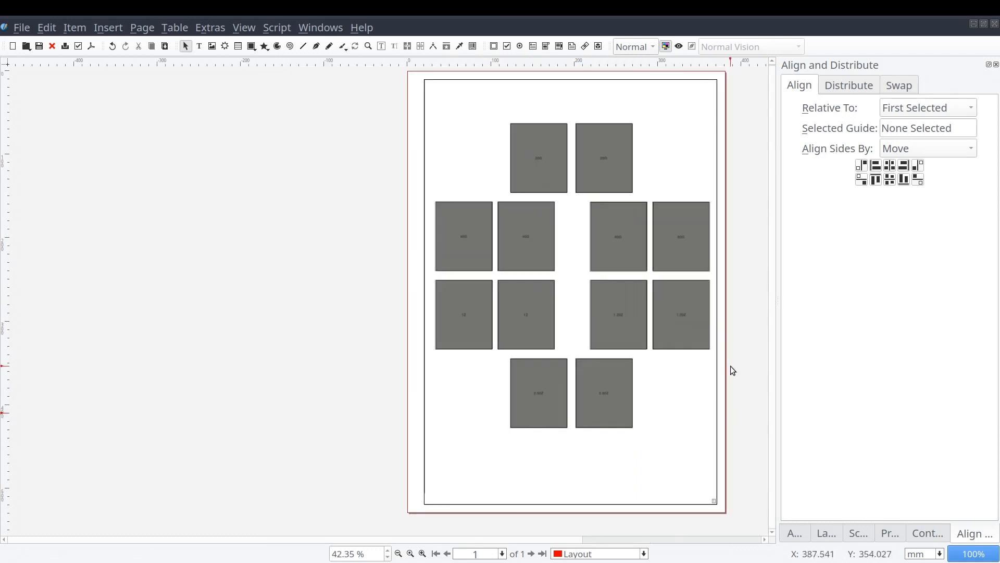
{"action": "left_click", "coordinate": [824, 535]}
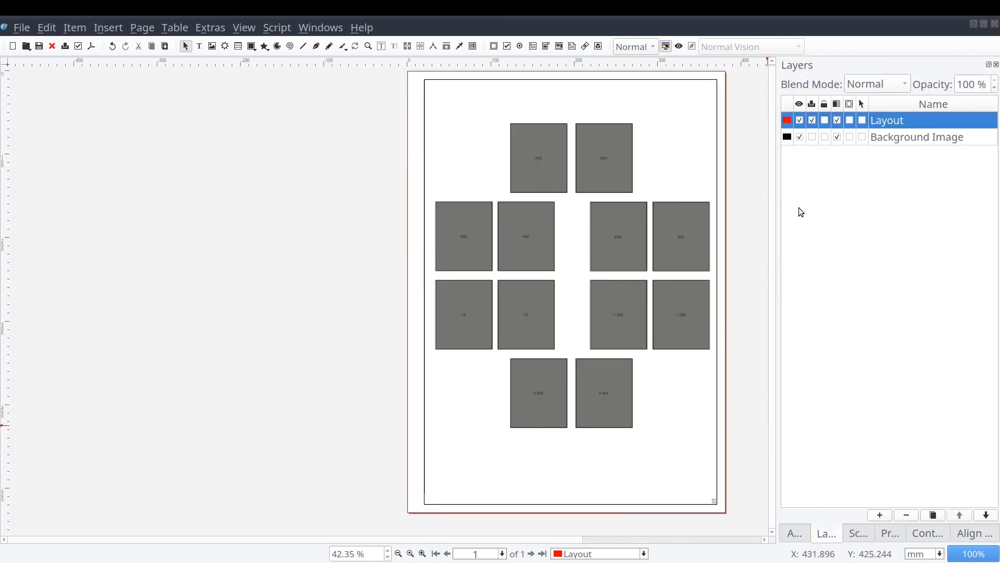
{"action": "left_click", "coordinate": [942, 538]}
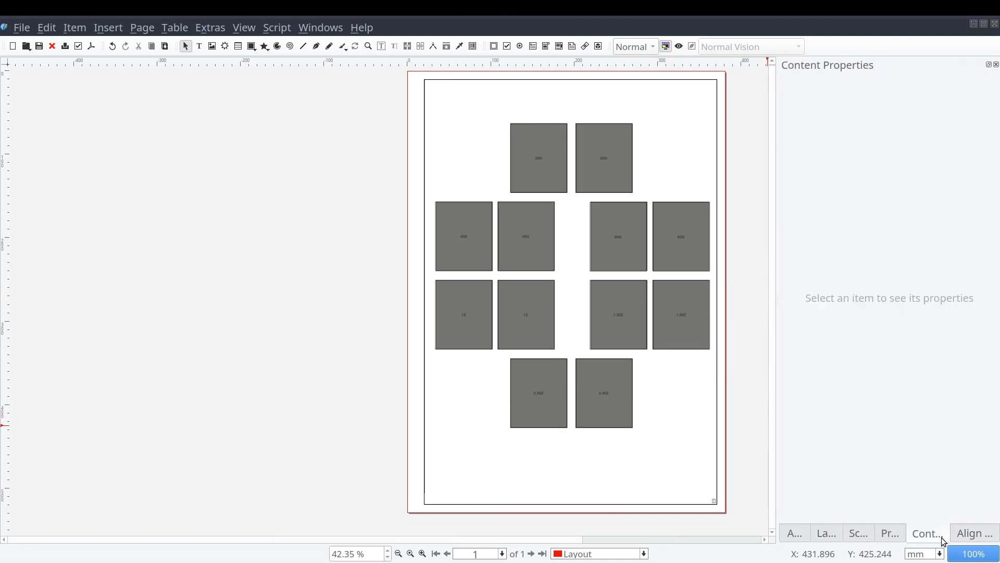
{"action": "left_click", "coordinate": [892, 533]}
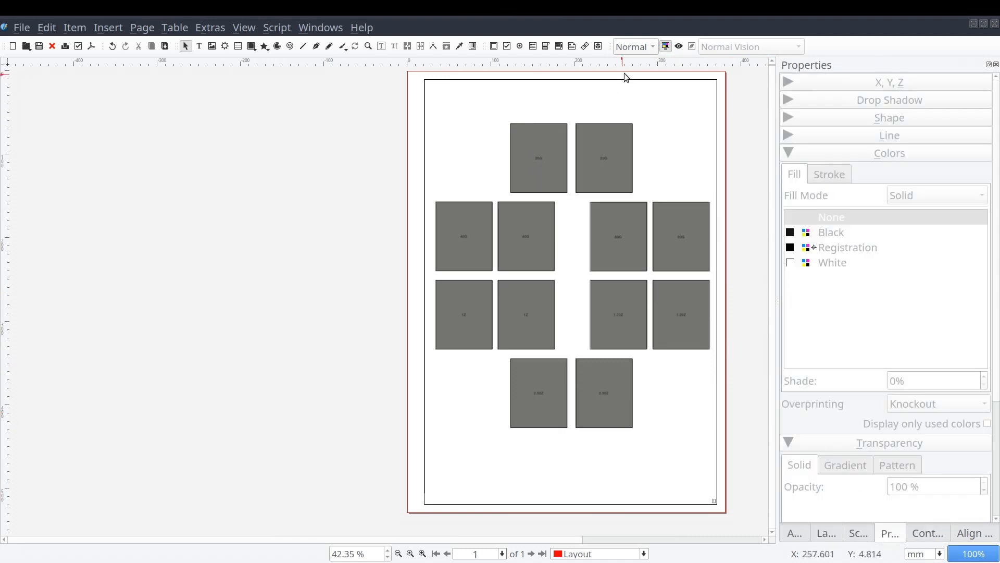
{"action": "left_click", "coordinate": [678, 47]}
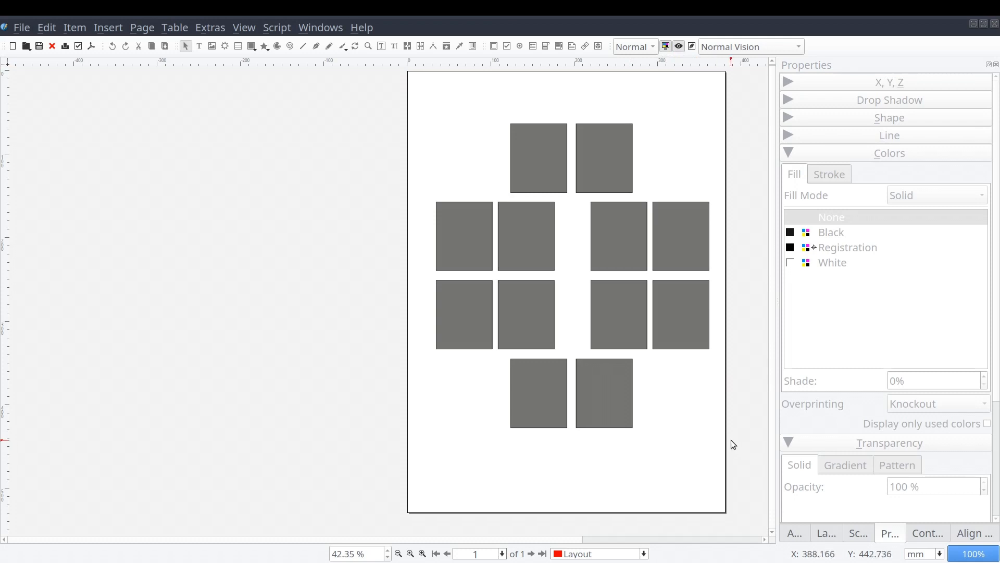
{"action": "left_click", "coordinate": [679, 47]}
{"action": "left_click", "coordinate": [679, 47]}
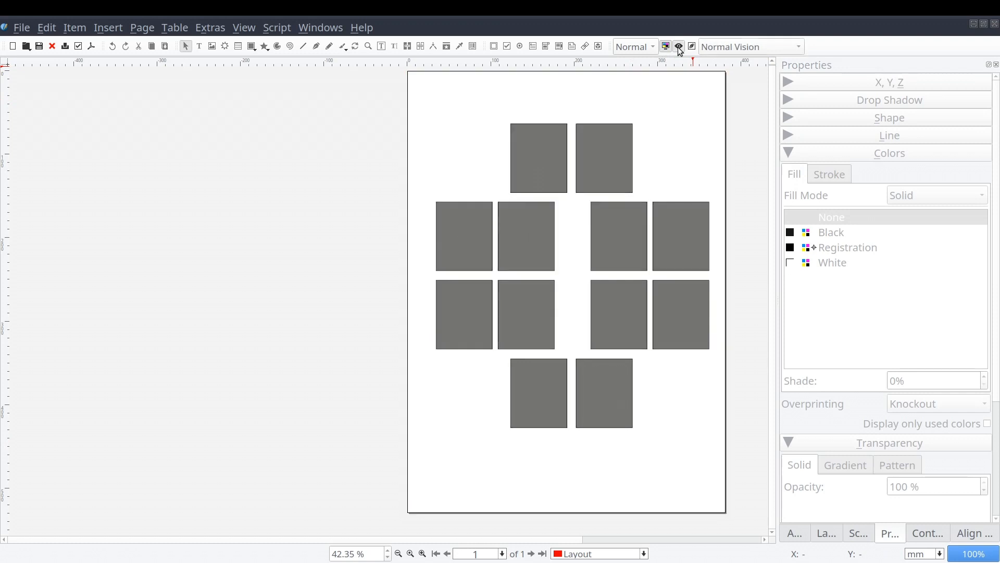